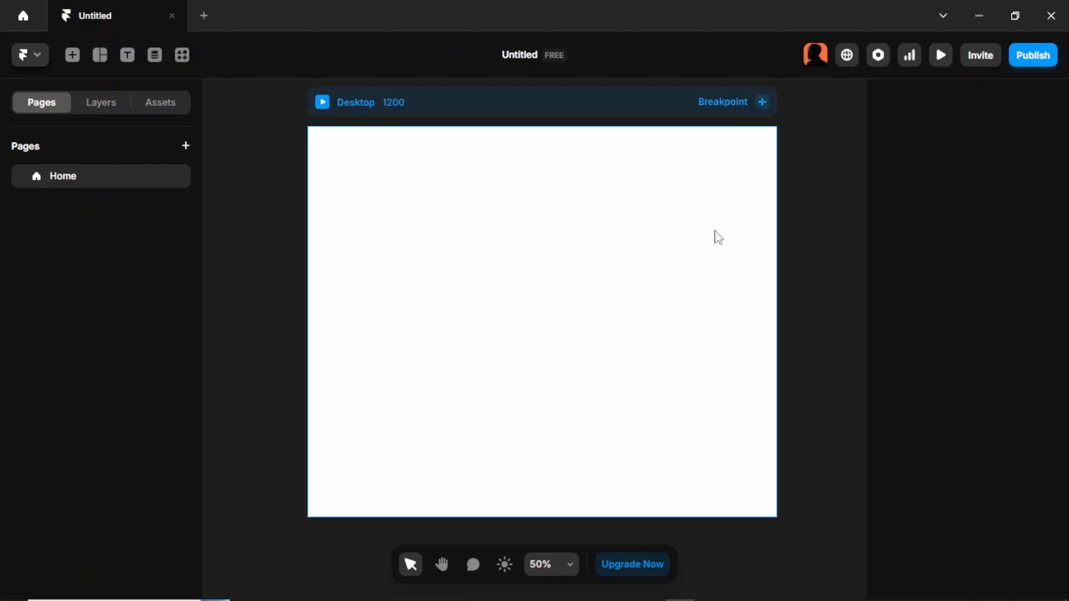
# Add a "Hello World" text layer in the upper-left area of the Desktop page
pyautogui.click(689, 234)
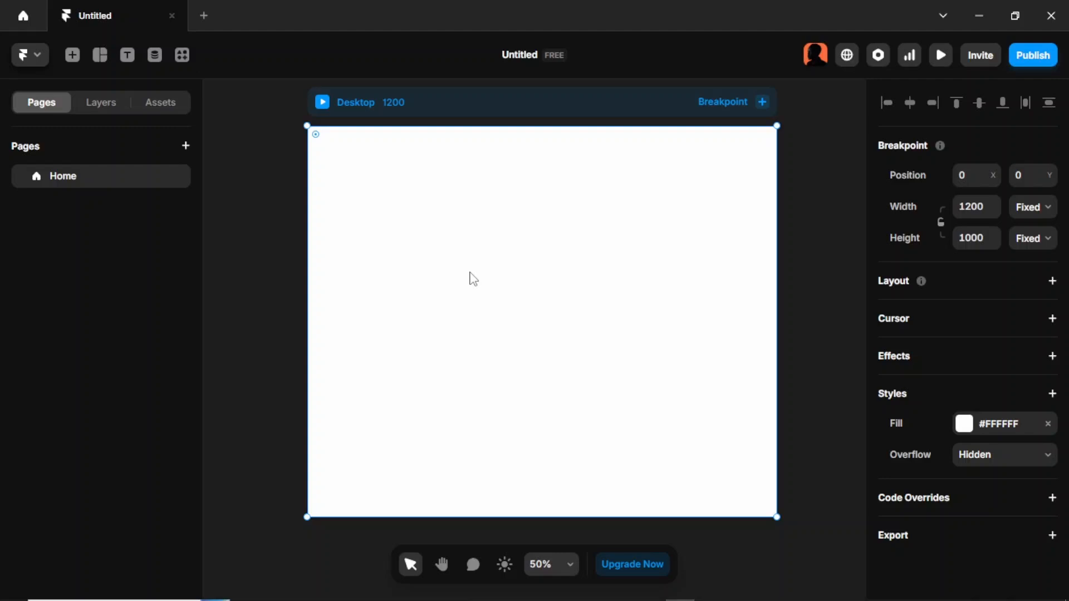
pyautogui.press('t')
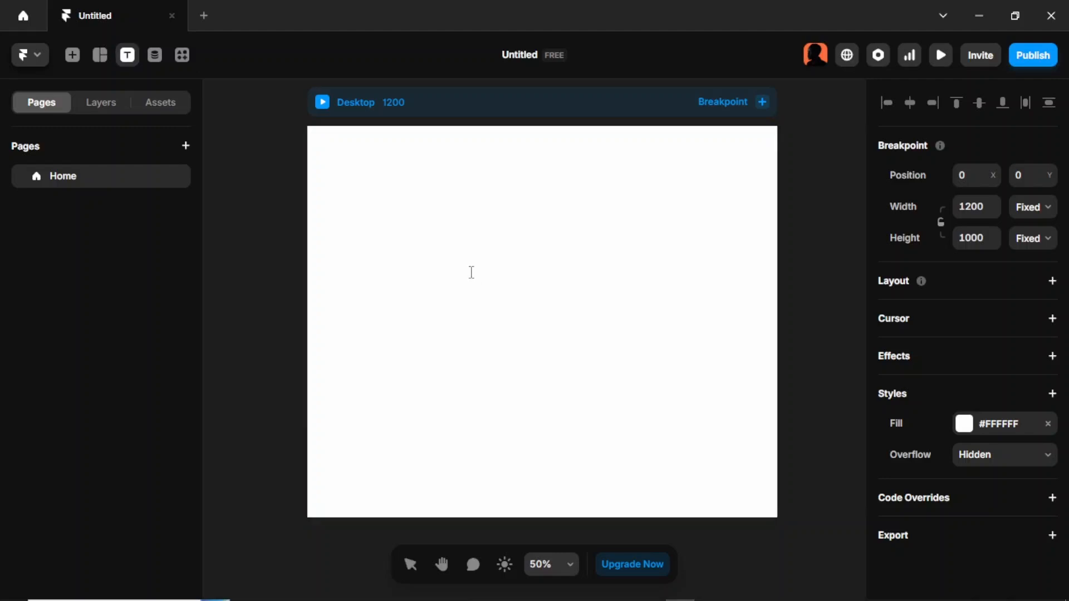
pyautogui.click(423, 243)
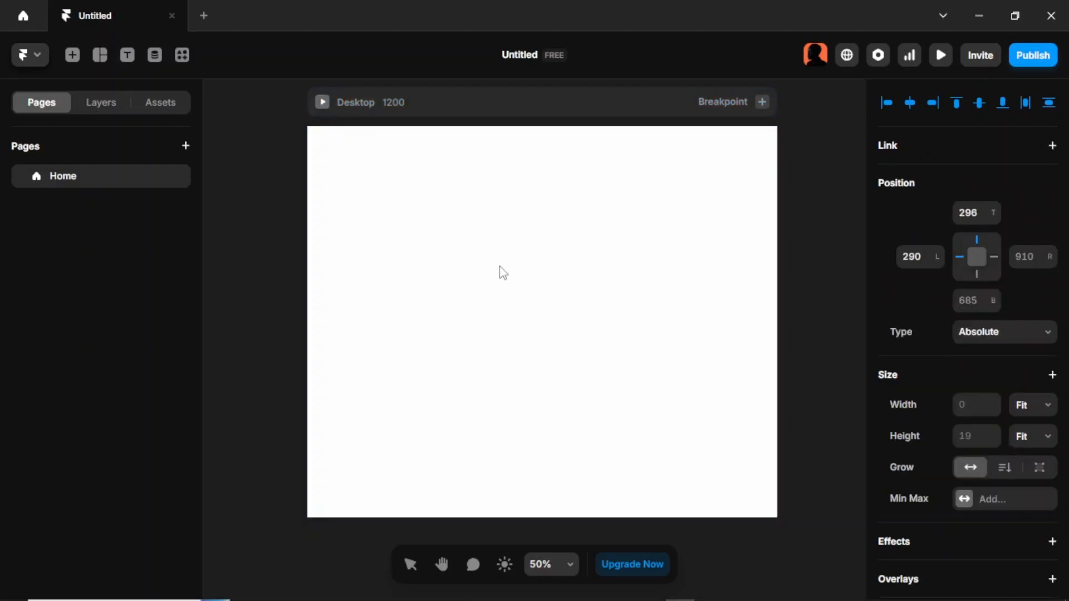
pyautogui.write('Hello World')
pyautogui.press('Escape')
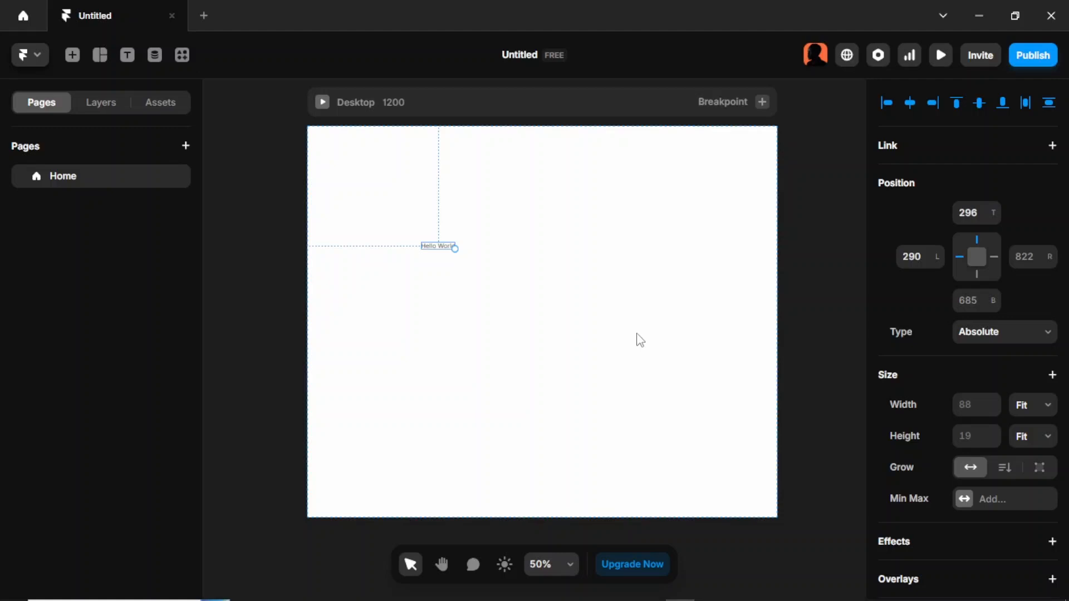
# Set the "Hello World" text's font size to 90 pixels
pyautogui.scroll(-7, 929, 351)
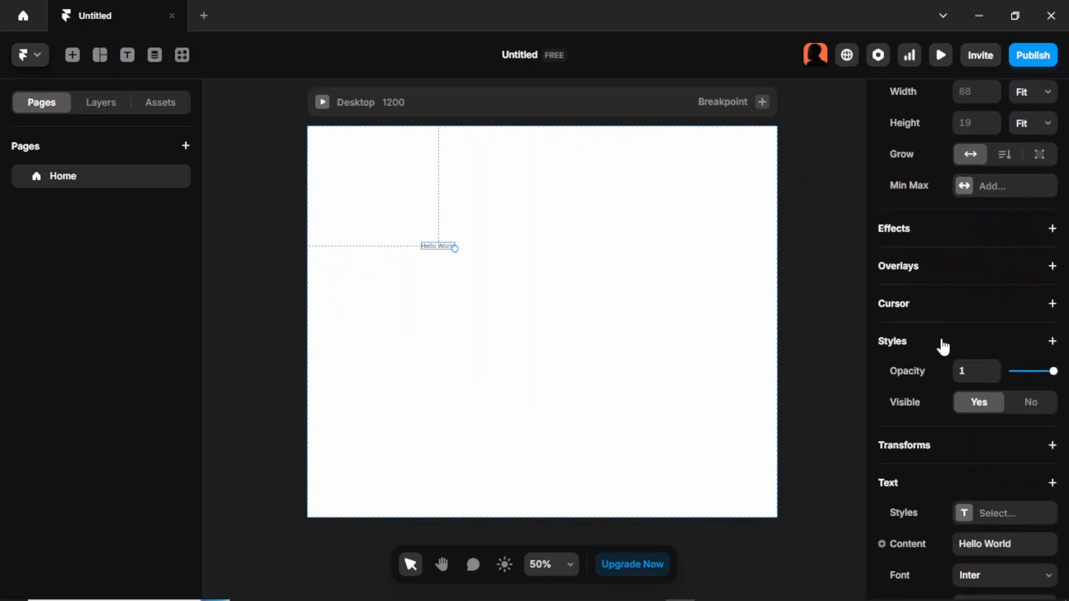
pyautogui.scroll(-3, 942, 346)
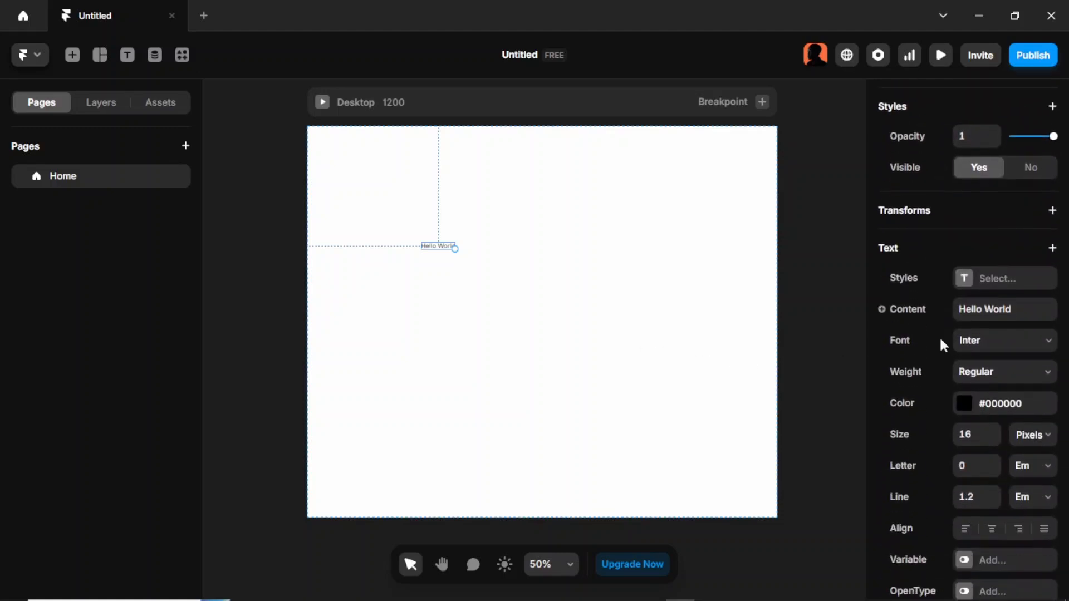
pyautogui.click(973, 436)
pyautogui.write('90')
pyautogui.press('Return')
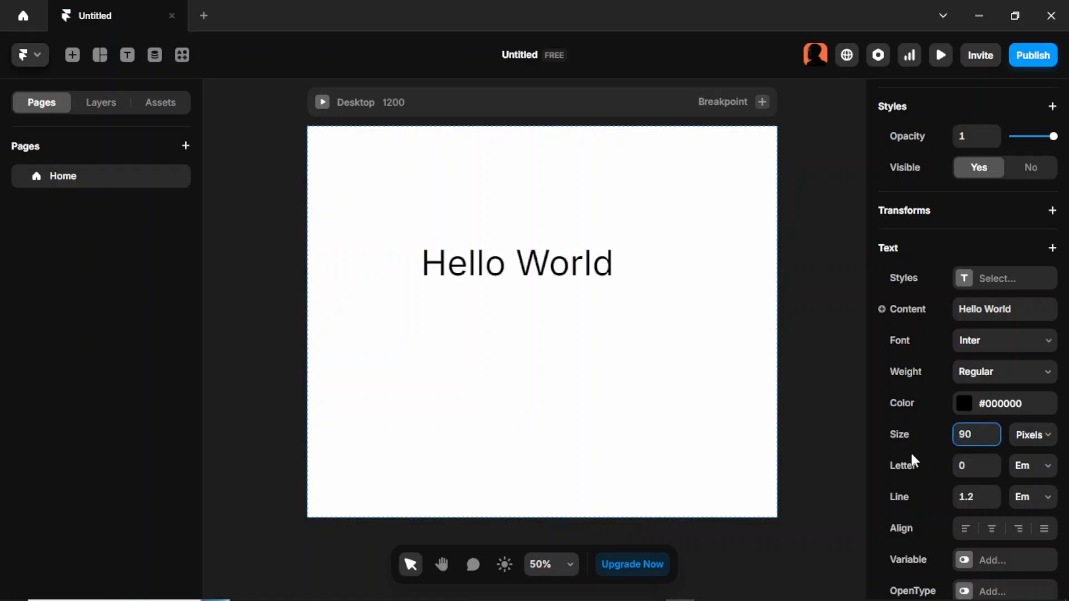
# Scale the "Hello World" text up to about 135 pixels and centre it horizontally on the Desktop page
pyautogui.click(558, 257)
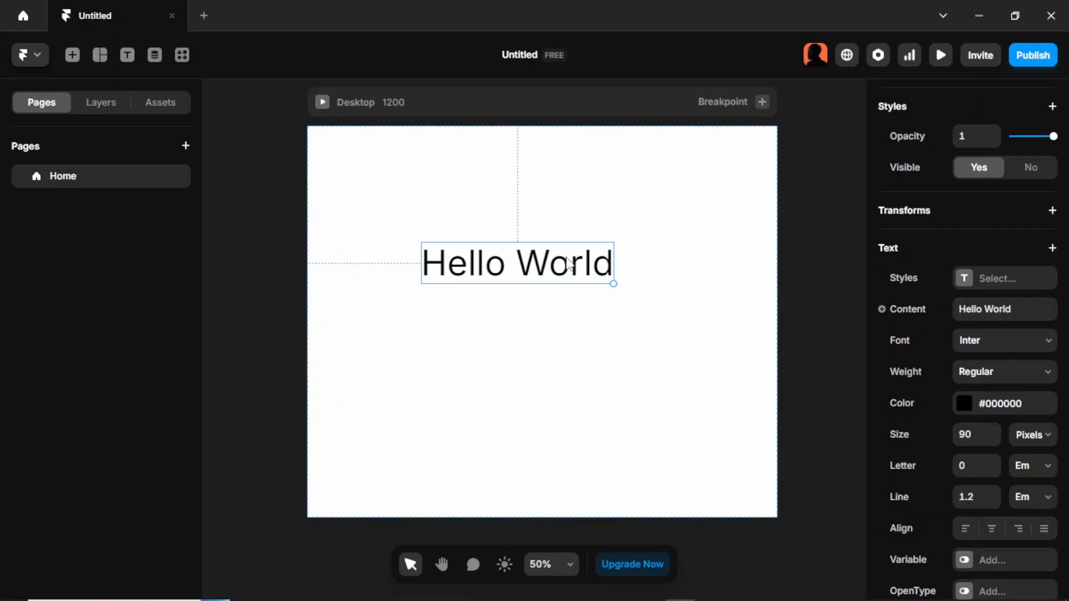
pyautogui.moveTo(612, 285); pyautogui.dragTo(710, 306)
pyautogui.moveTo(616, 287); pyautogui.dragTo(592, 292)
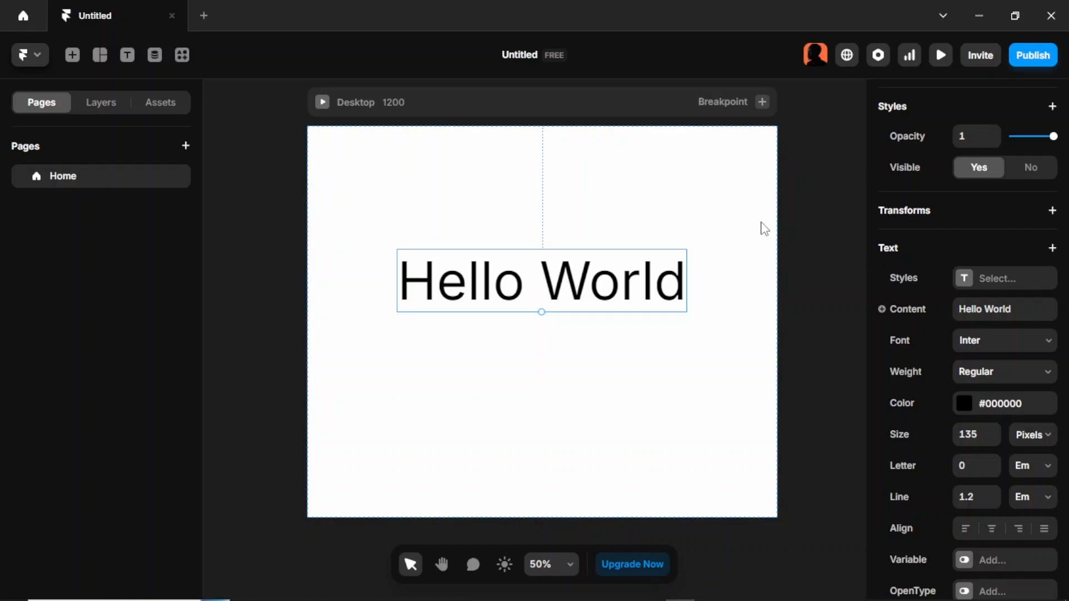
# Preview the page, view the preview in fullscreen, and exit the fullscreen view
pyautogui.hotkey('ctrl', 'p')
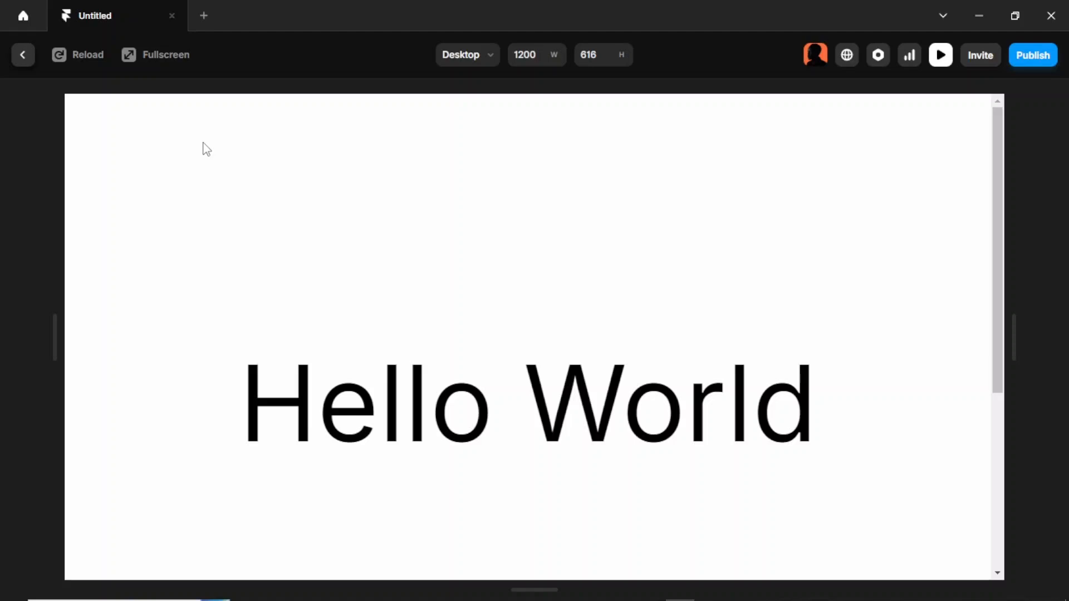
pyautogui.click(138, 62)
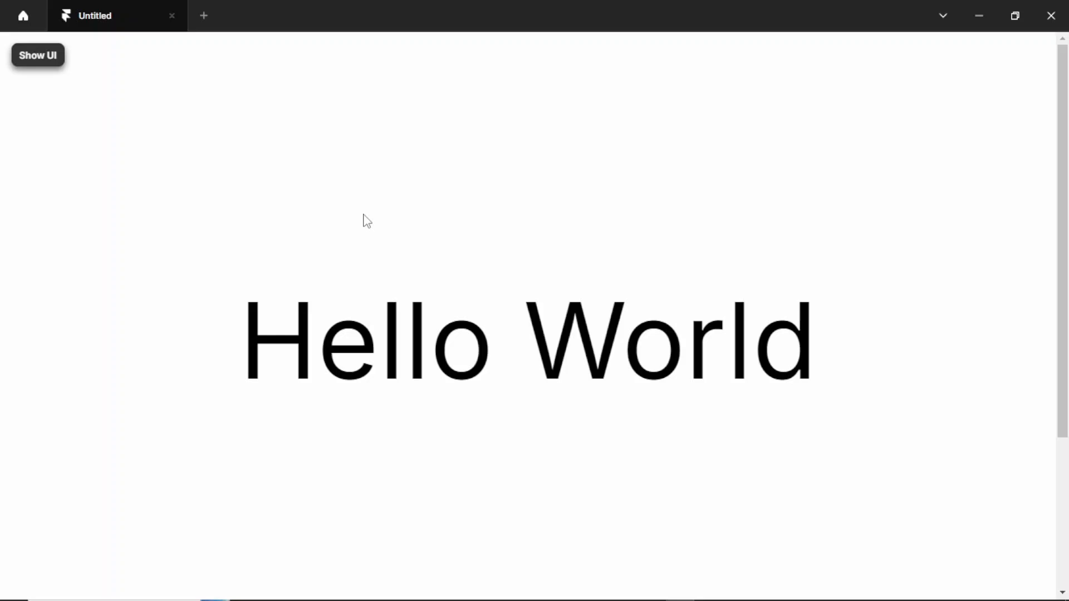
pyautogui.press('Escape')
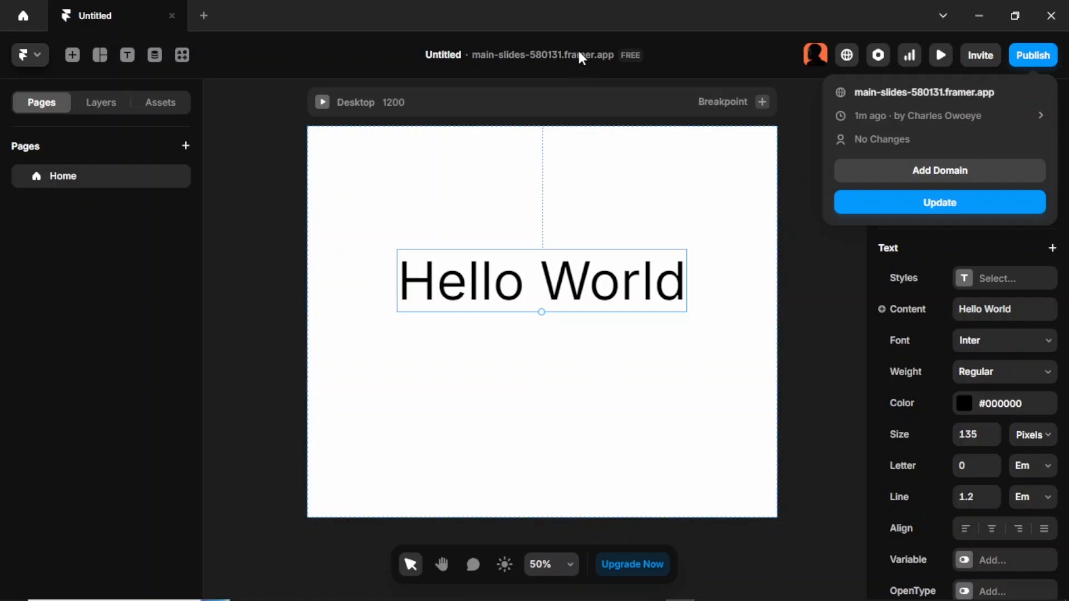
# Dismiss the publishing details and open the published site at its framer.app address
pyautogui.click(565, 67)
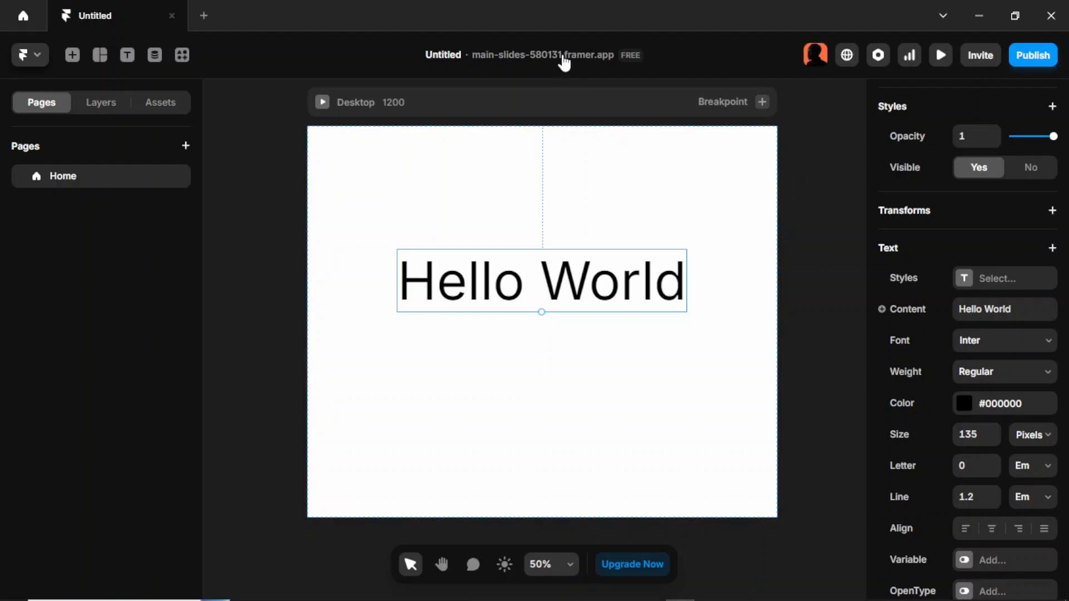
pyautogui.click(564, 55)
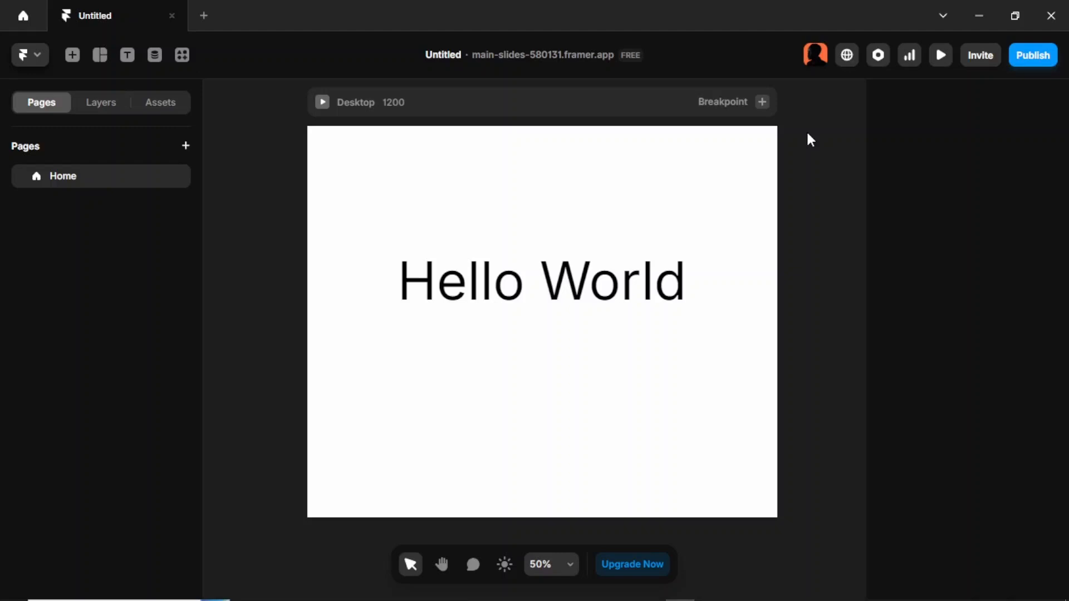
# Add the preset Tablet (810) and Phone (390) breakpoints to the Desktop page
pyautogui.click(601, 105)
pyautogui.click(762, 105)
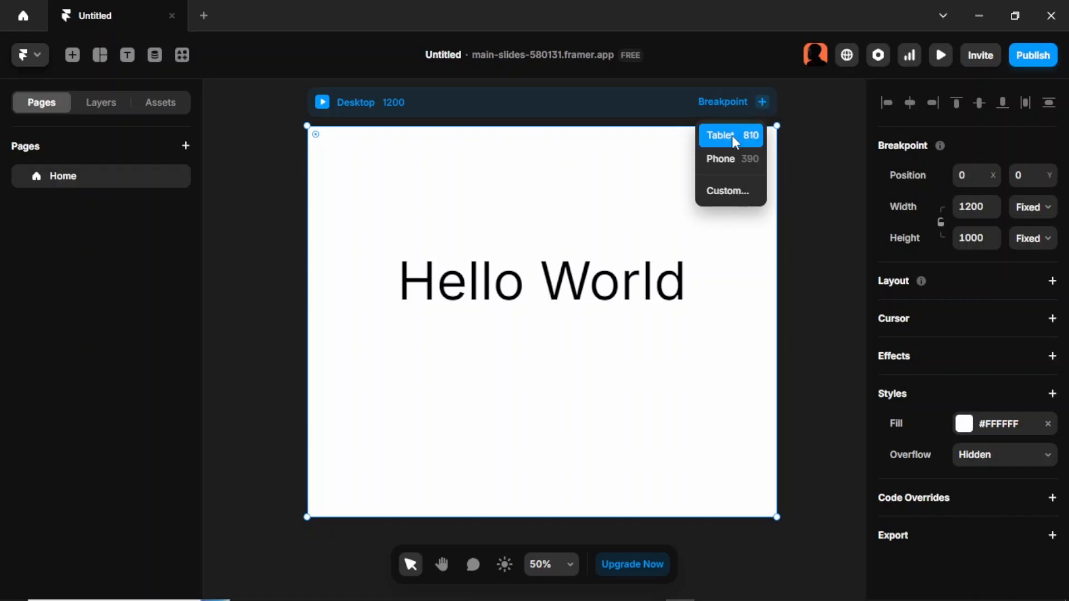
pyautogui.click(718, 136)
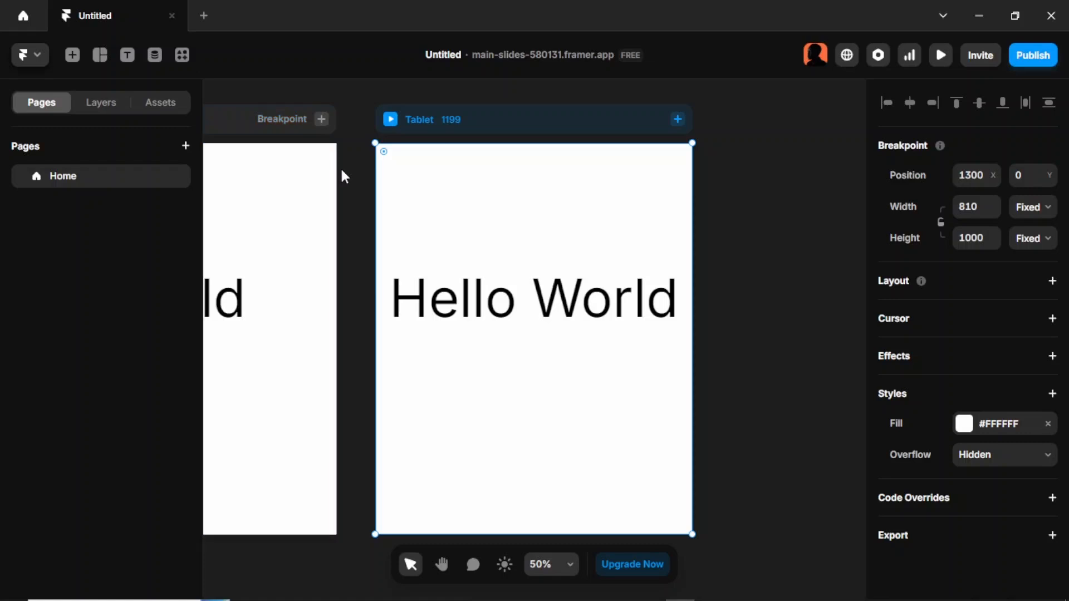
pyautogui.click(323, 119)
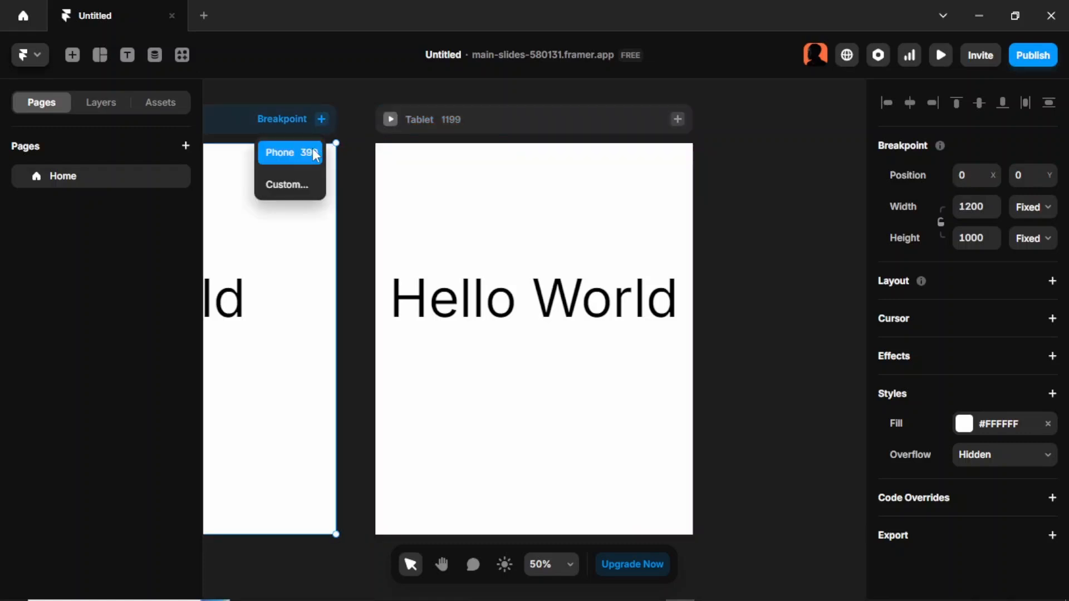
pyautogui.click(281, 155)
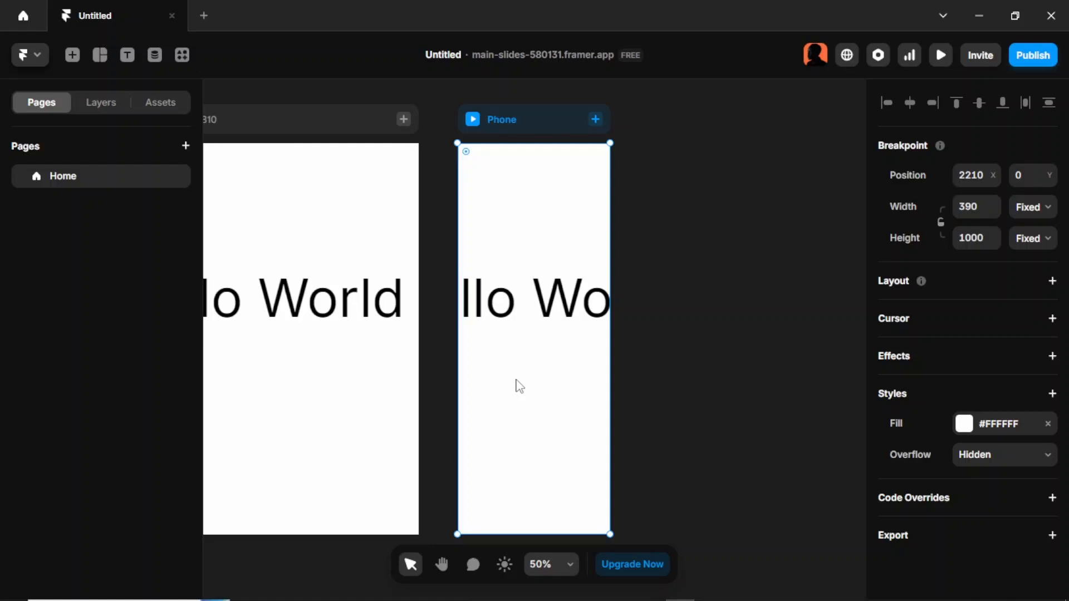
# Add a custom breakpoint named "Desktop Large" with a width of 1440
pyautogui.hscroll(-15, 520, 386)
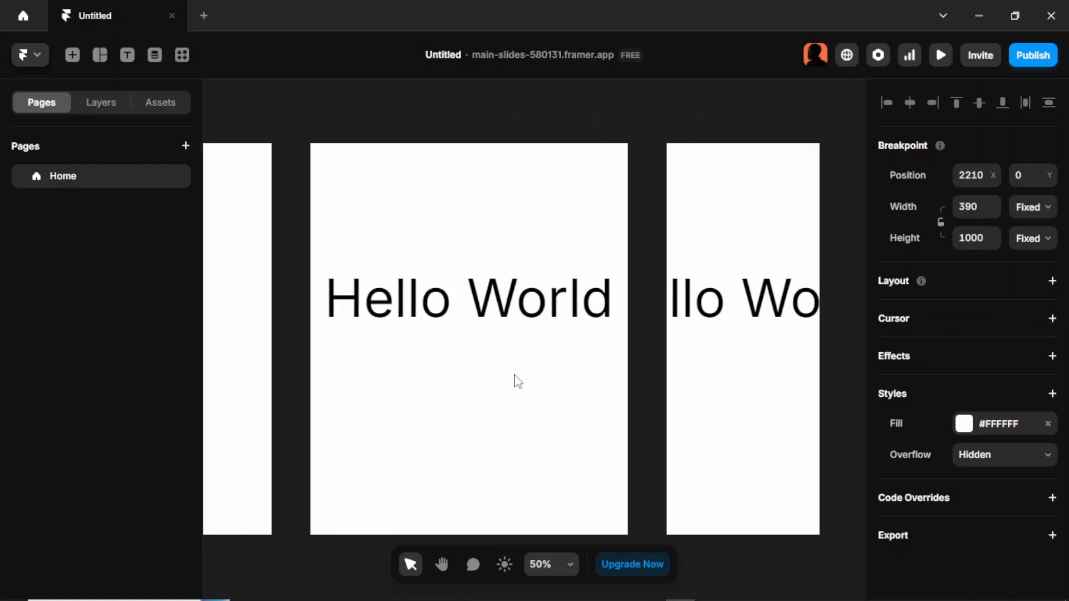
pyautogui.hscroll(-6, 521, 381)
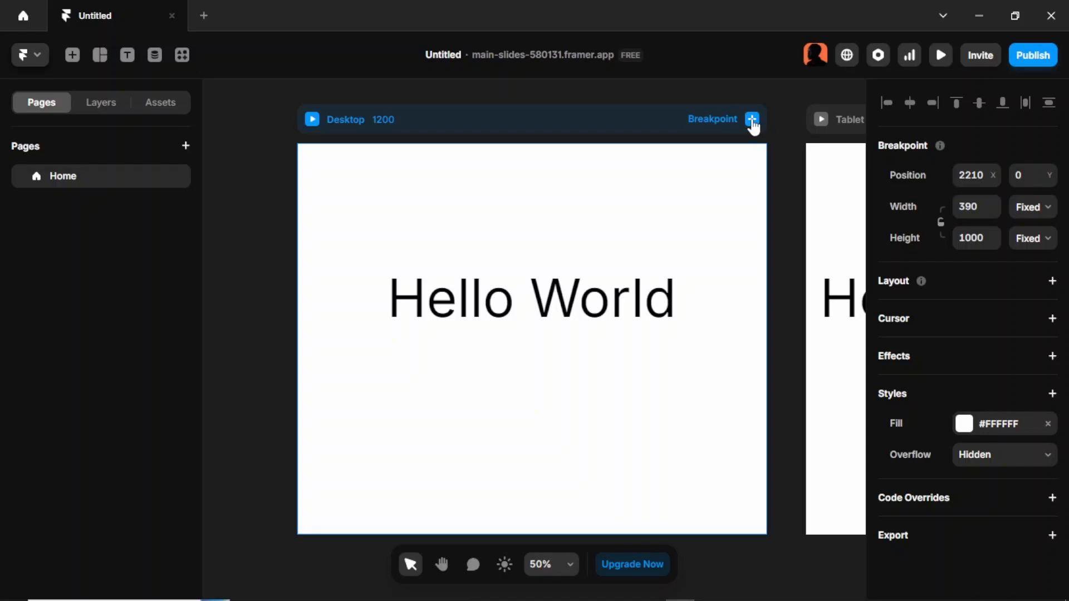
pyautogui.click(752, 119)
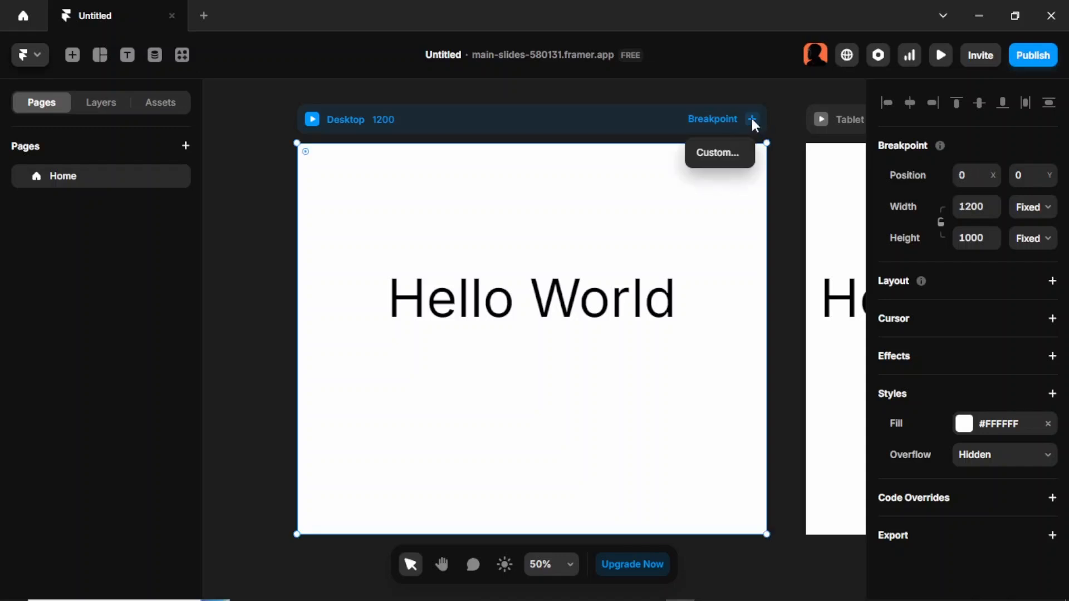
pyautogui.click(723, 152)
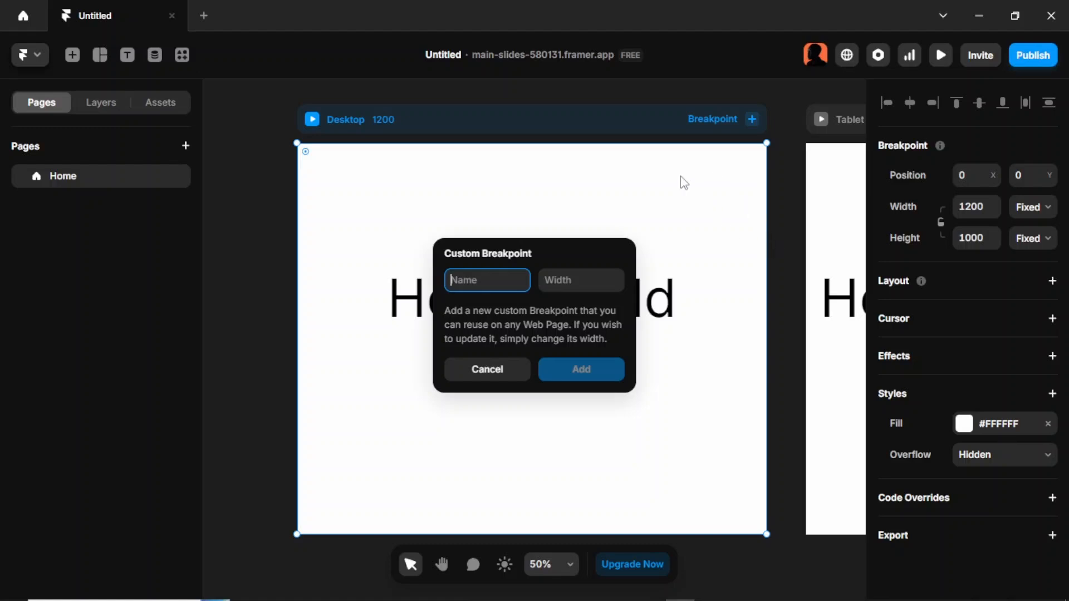
pyautogui.write('Desktop Large')
pyautogui.click(588, 283)
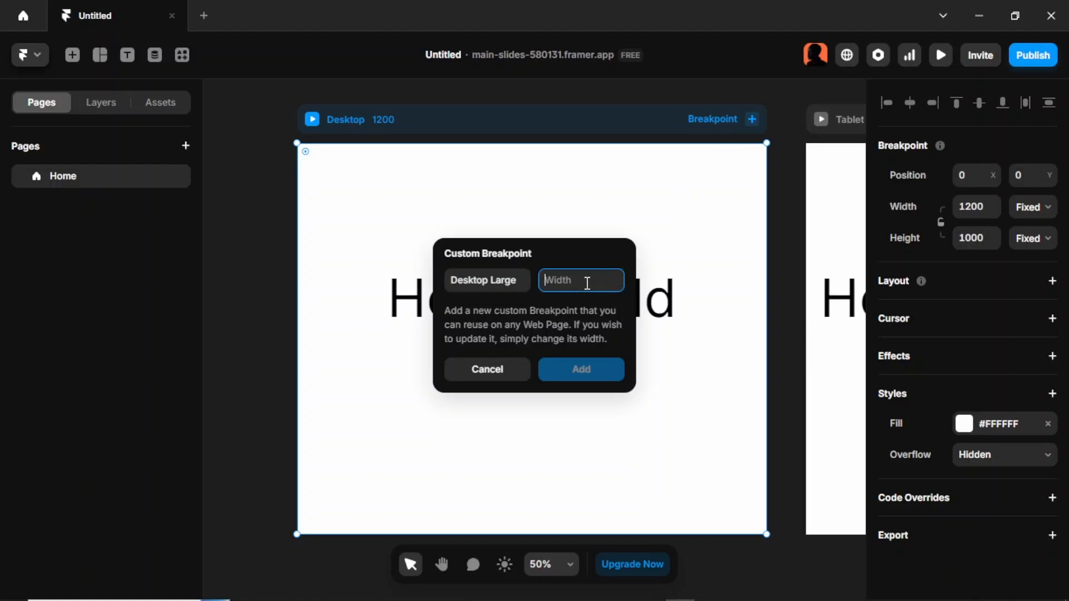
pyautogui.write('1')
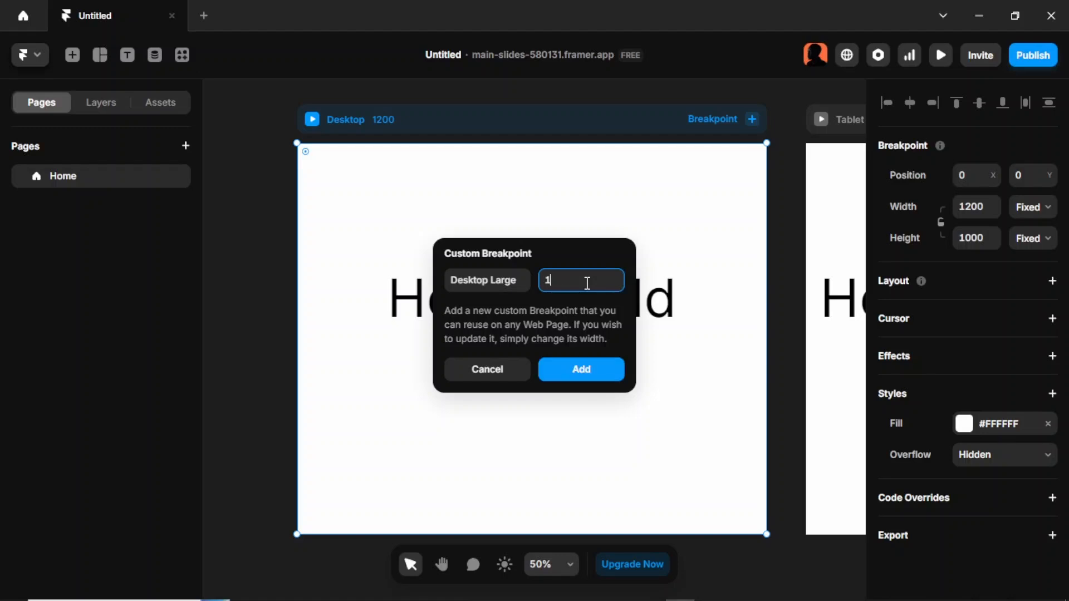
pyautogui.write('440')
pyautogui.click(590, 374)
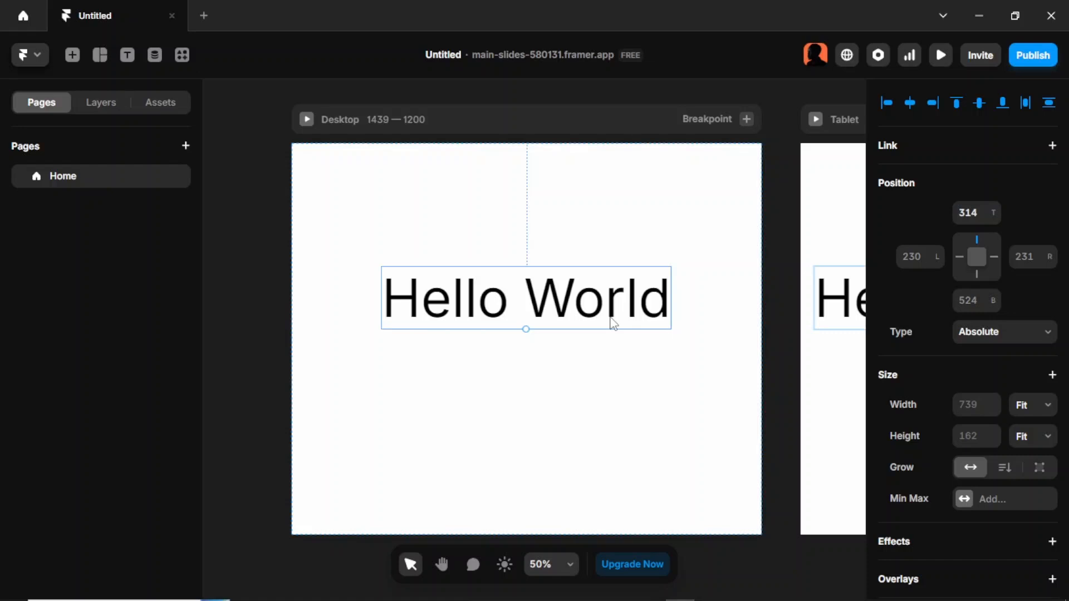
# Move the "Hello World" text slightly off centre and add a layout to the Desktop breakpoint
pyautogui.moveTo(613, 323)
pyautogui.mouseDown()
pyautogui.moveTo(546, 265)
pyautogui.moveTo(611, 384)
pyautogui.moveTo(631, 280)
pyautogui.moveTo(607, 328)
pyautogui.mouseUp()
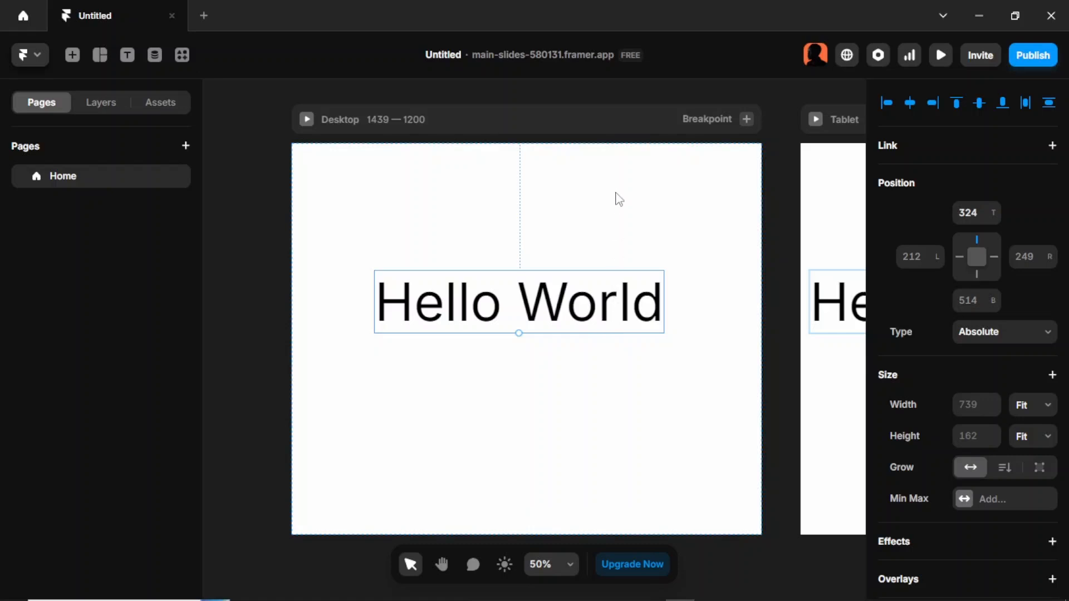
pyautogui.click(640, 125)
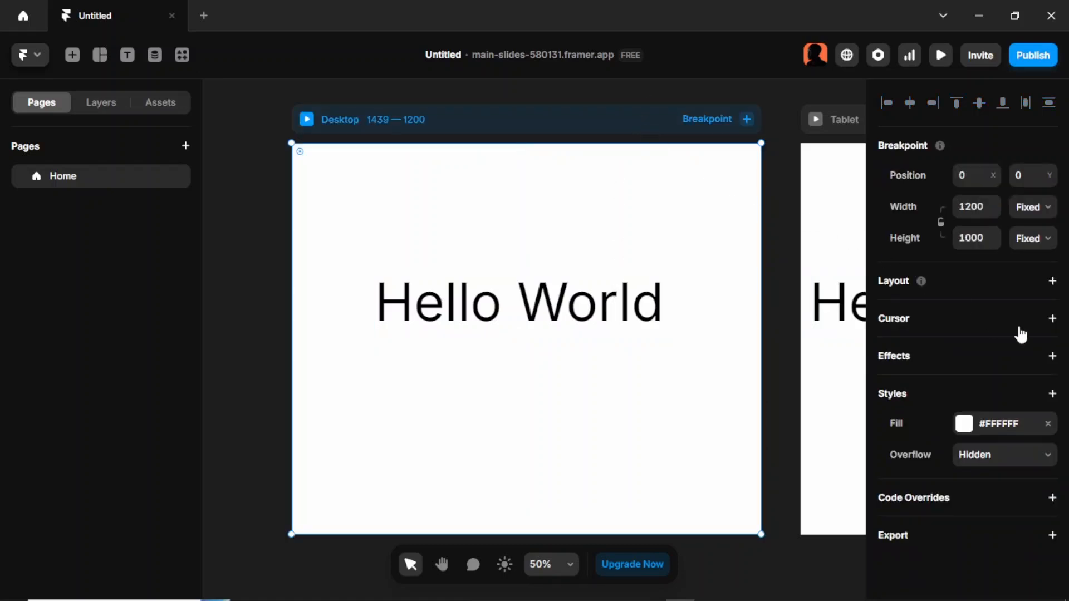
pyautogui.click(1052, 283)
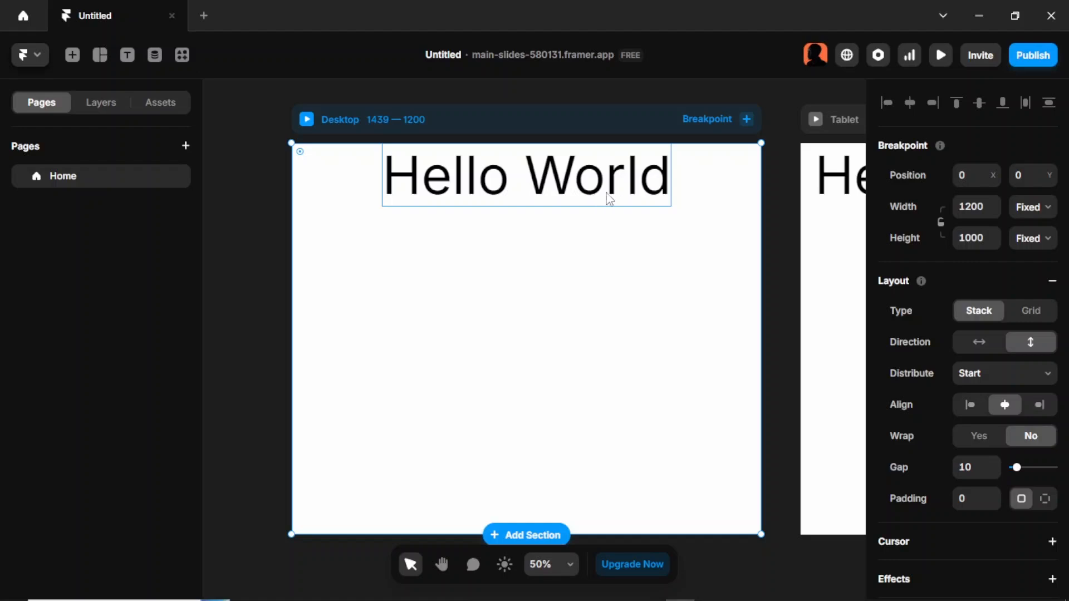
# Try to move the "Hello World" text inside the stack and set its position type to Fixed
pyautogui.click(565, 183)
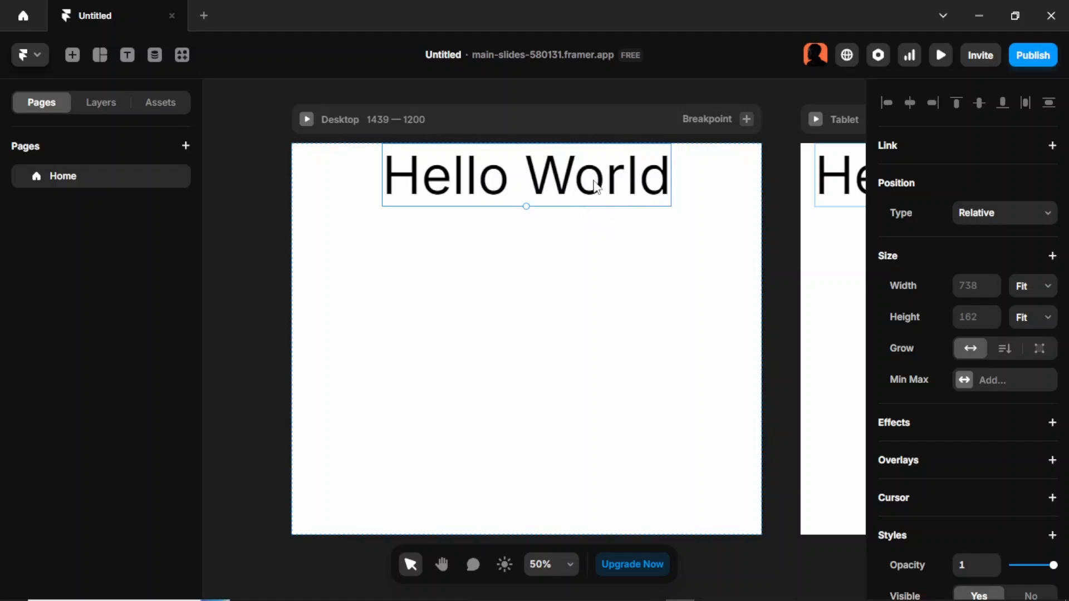
pyautogui.moveTo(557, 187); pyautogui.dragTo(614, 314)
pyautogui.click(983, 218)
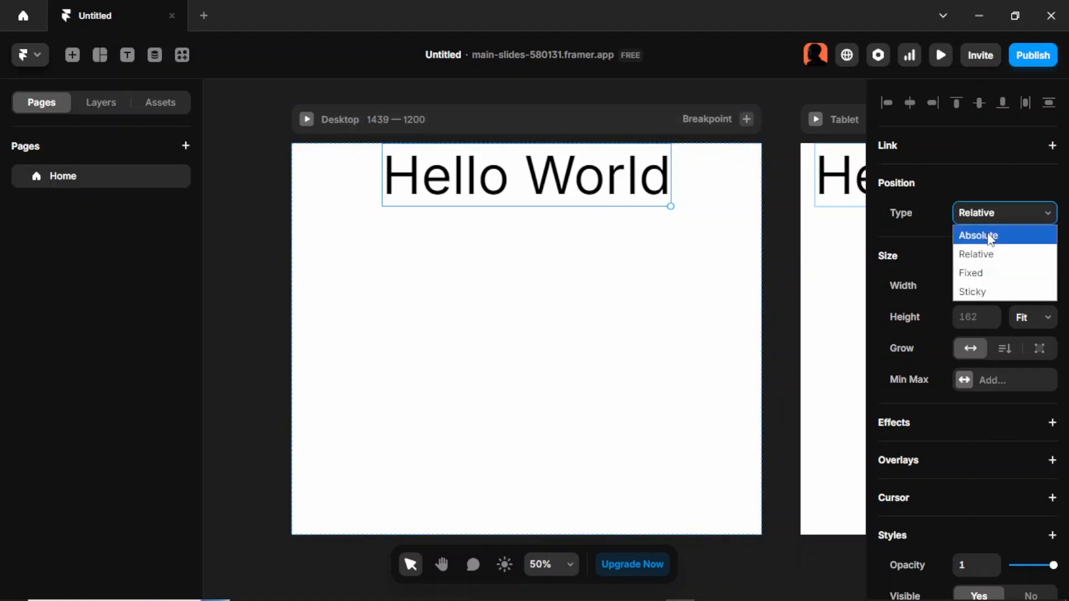
pyautogui.click(1000, 272)
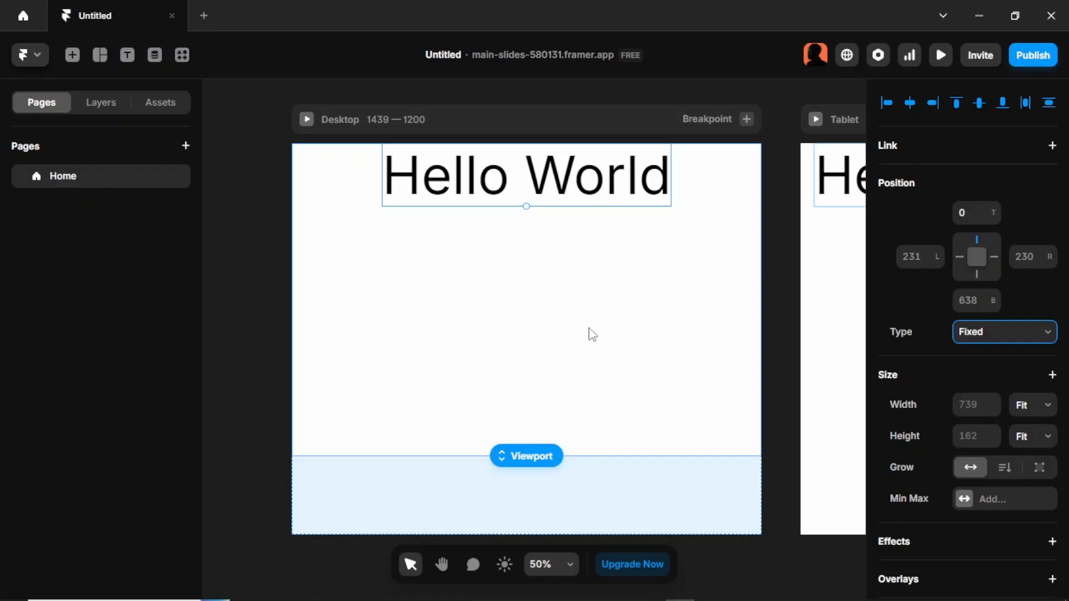
# Set the "Hello World" text's position type to Sticky with a top offset of 80
pyautogui.click(989, 340)
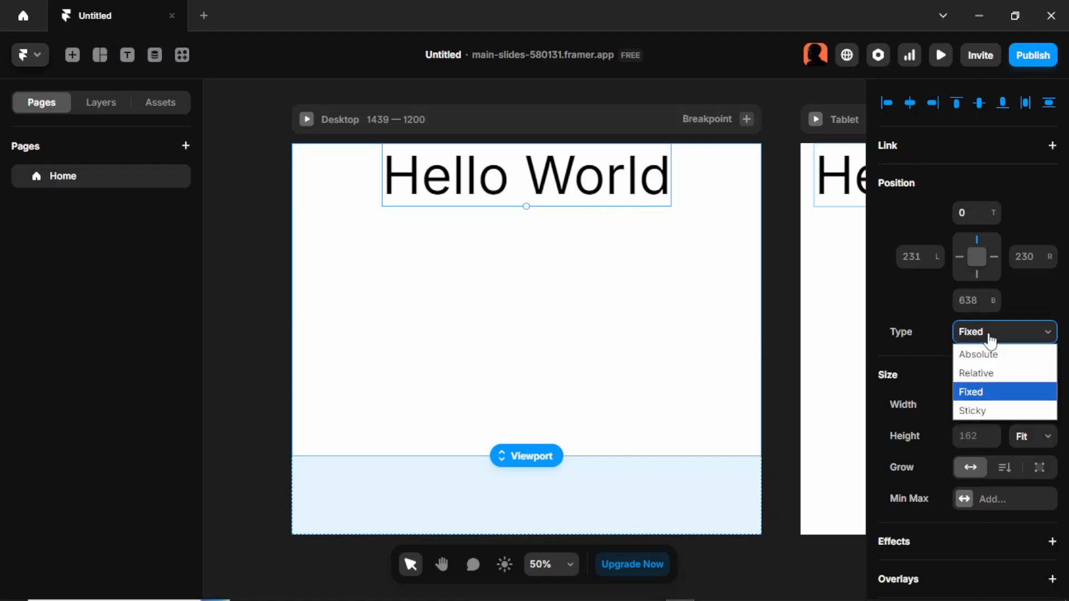
pyautogui.click(994, 411)
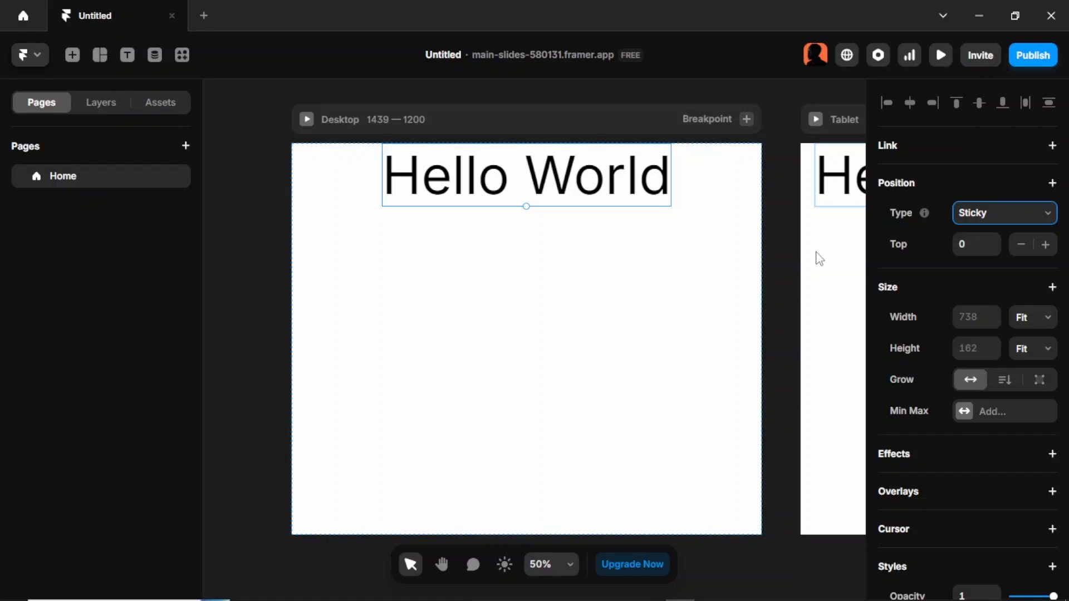
pyautogui.click(966, 251)
pyautogui.write('80')
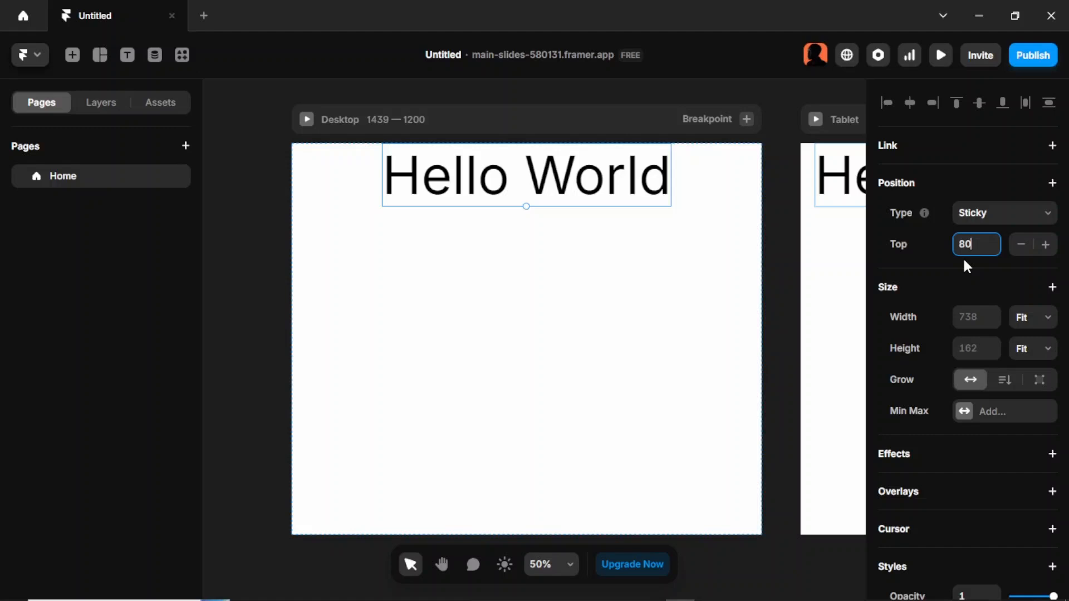
pyautogui.hotkey('shift', 'Tab')
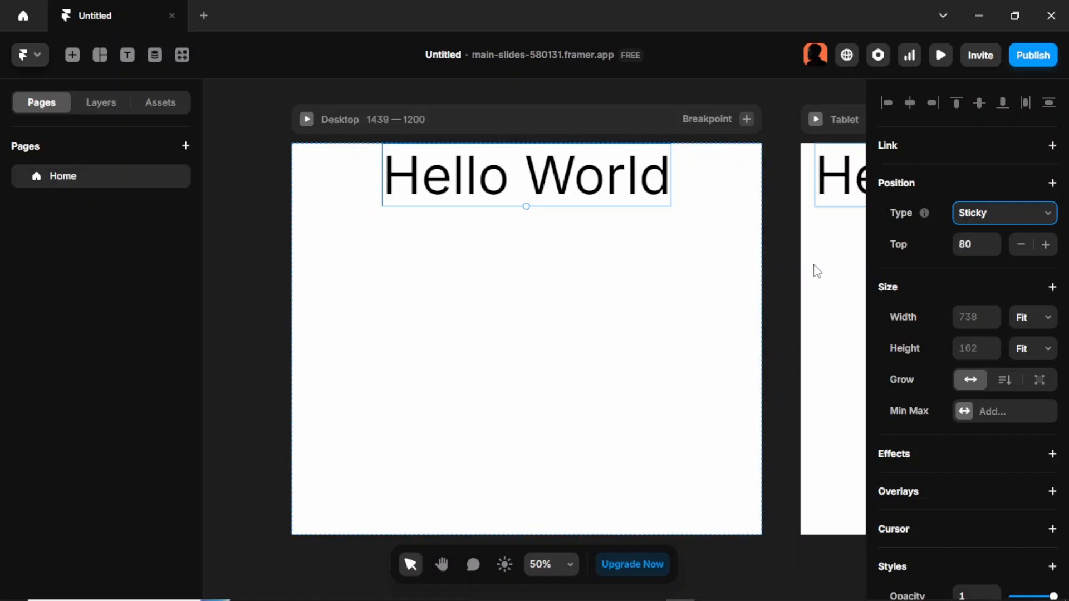
# Set the "Hello World" text's position type to Relative
pyautogui.click(983, 222)
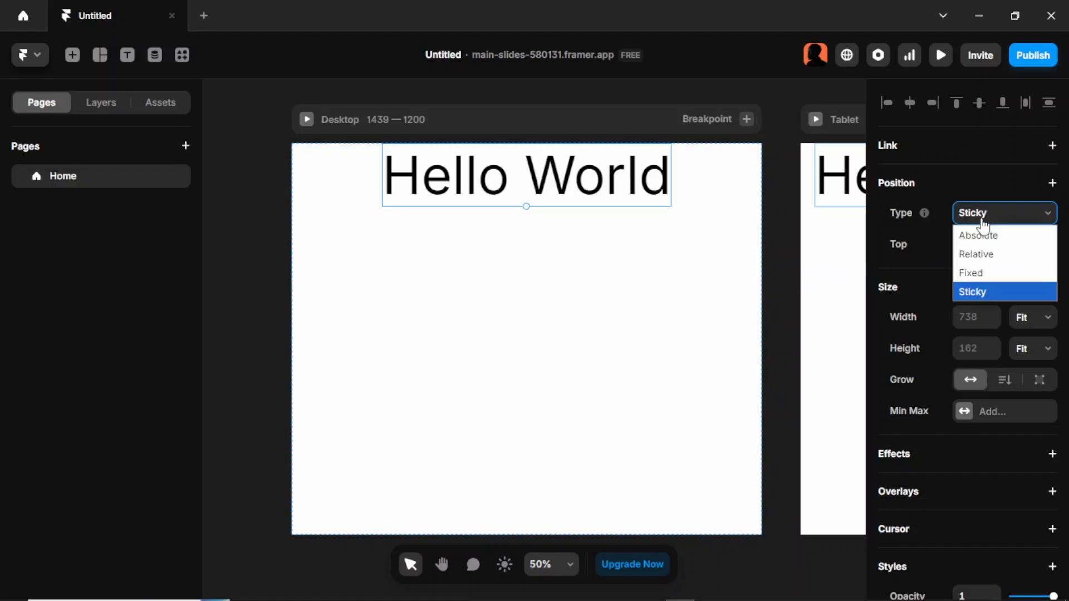
pyautogui.click(984, 254)
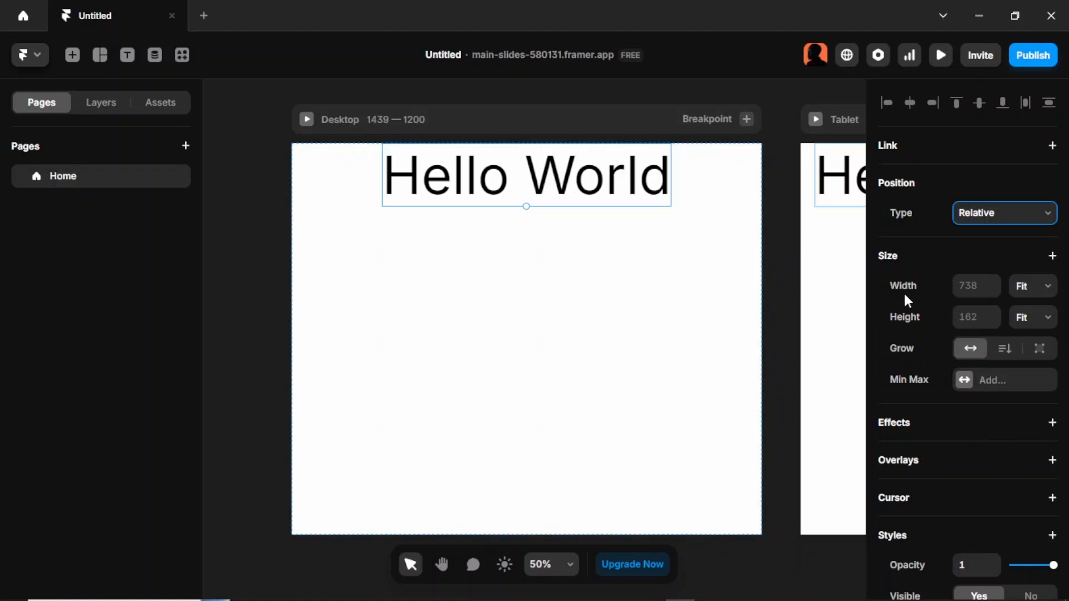
# Give the "Hello World" text a Fixed width and widen its box on the Desktop canvas to about 852
pyautogui.click(1041, 288)
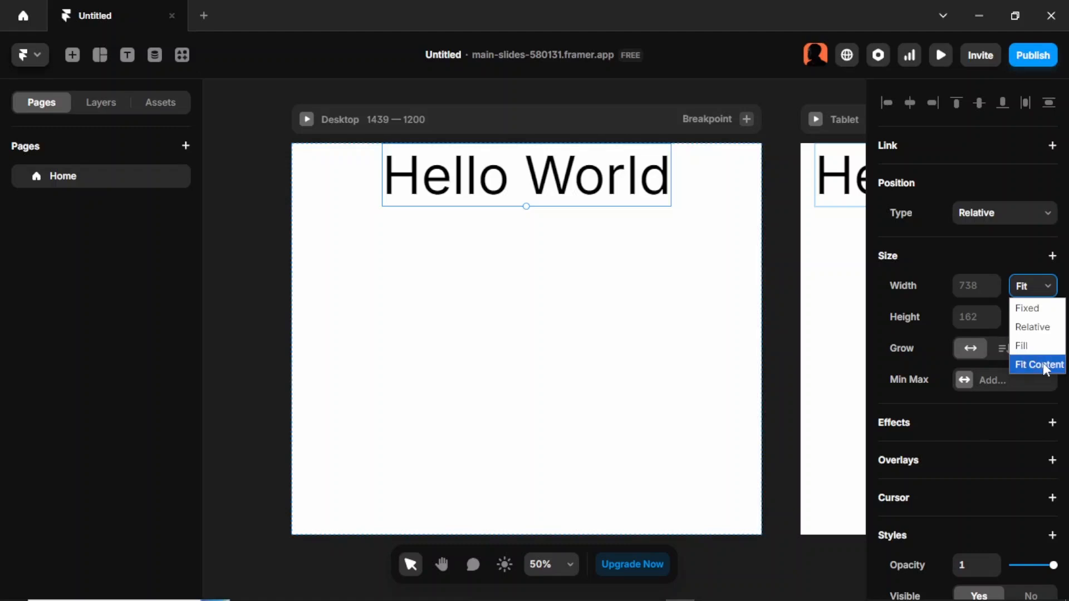
pyautogui.click(1042, 310)
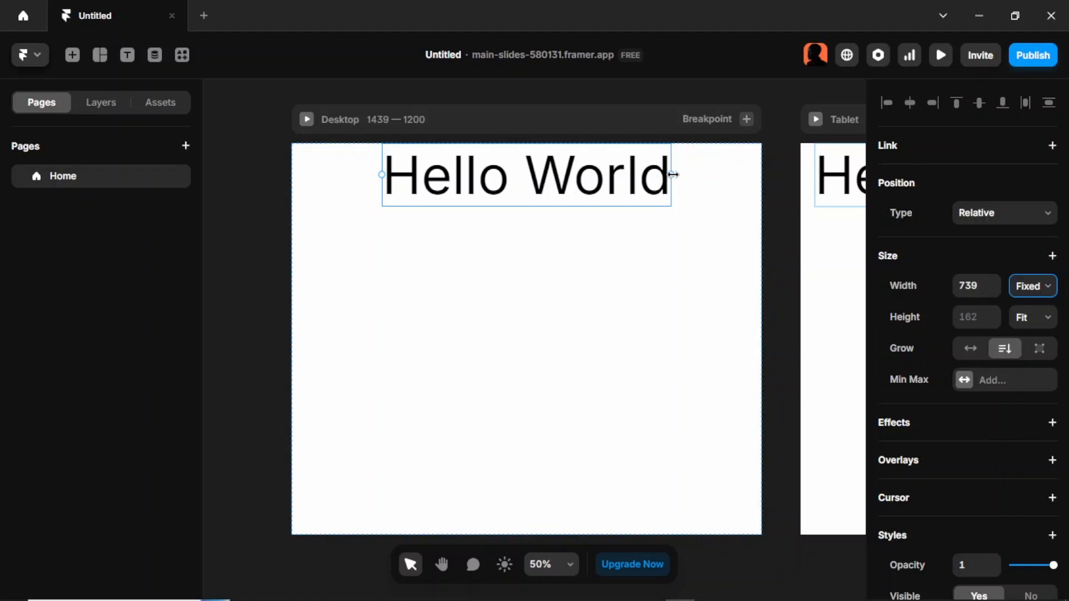
pyautogui.moveTo(672, 174); pyautogui.dragTo(769, 191)
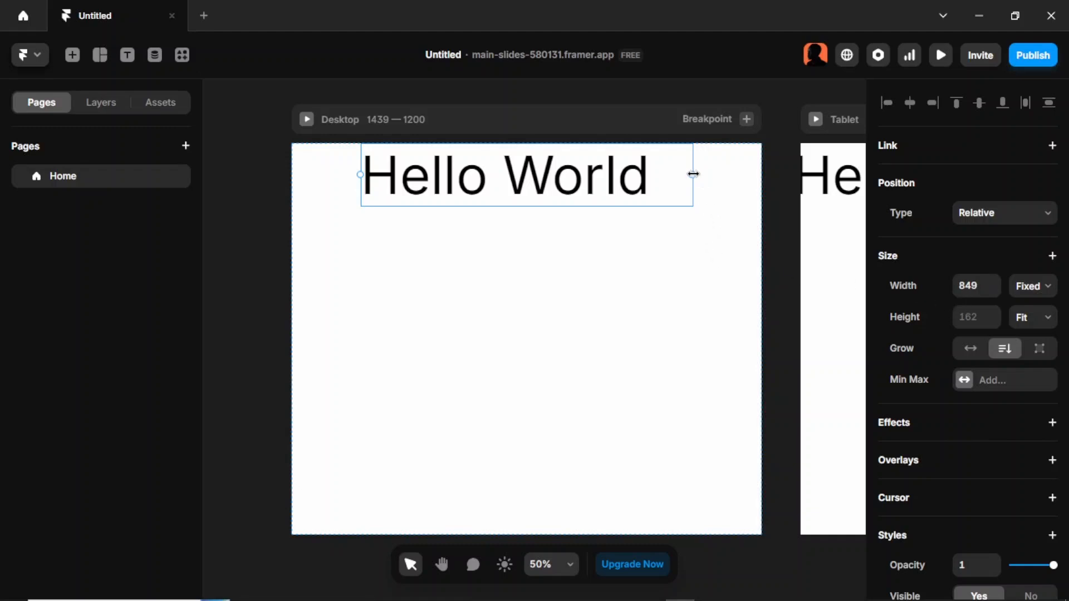
pyautogui.moveTo(693, 173)
pyautogui.mouseDown()
pyautogui.moveTo(727, 177)
pyautogui.moveTo(645, 163)
pyautogui.moveTo(693, 175)
pyautogui.mouseUp()
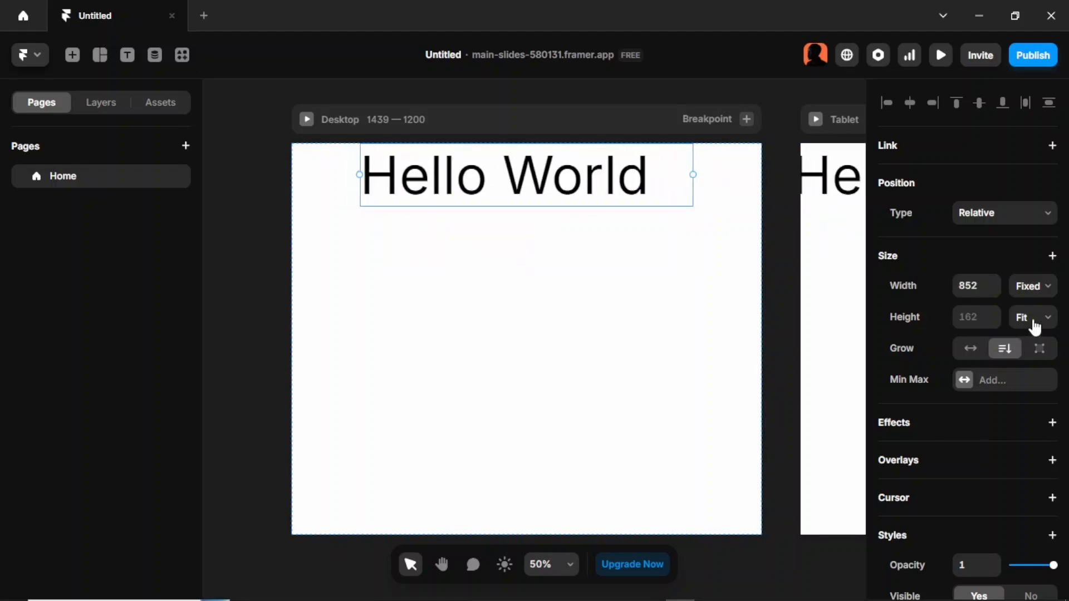
# Try the Relative and Fill width types on the "Hello World" text, and return its width to Fit Content
pyautogui.click(1031, 287)
pyautogui.click(1042, 331)
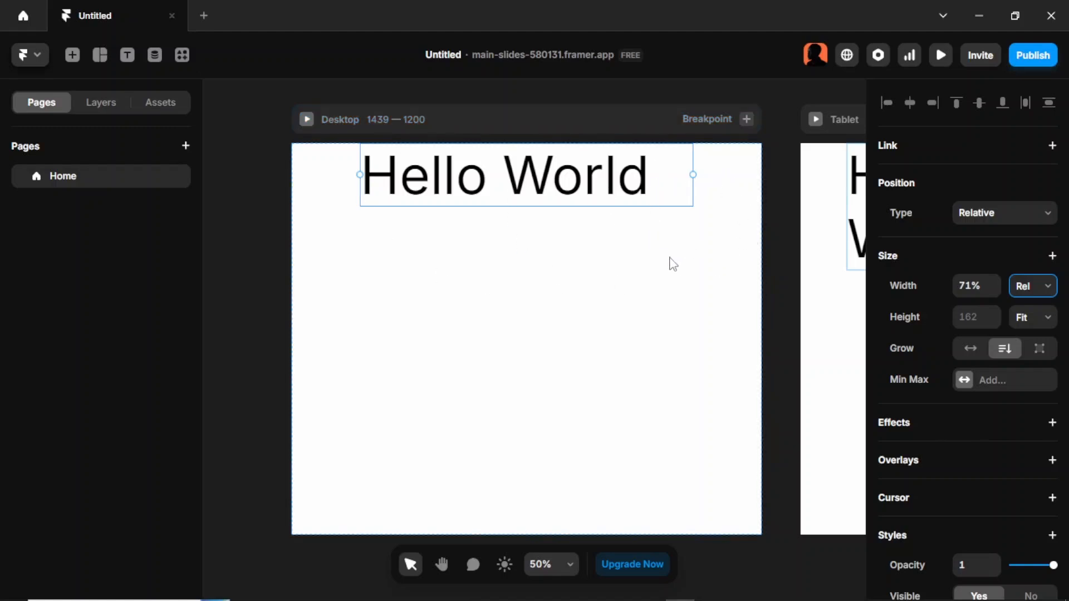
pyautogui.click(1040, 286)
pyautogui.click(1044, 345)
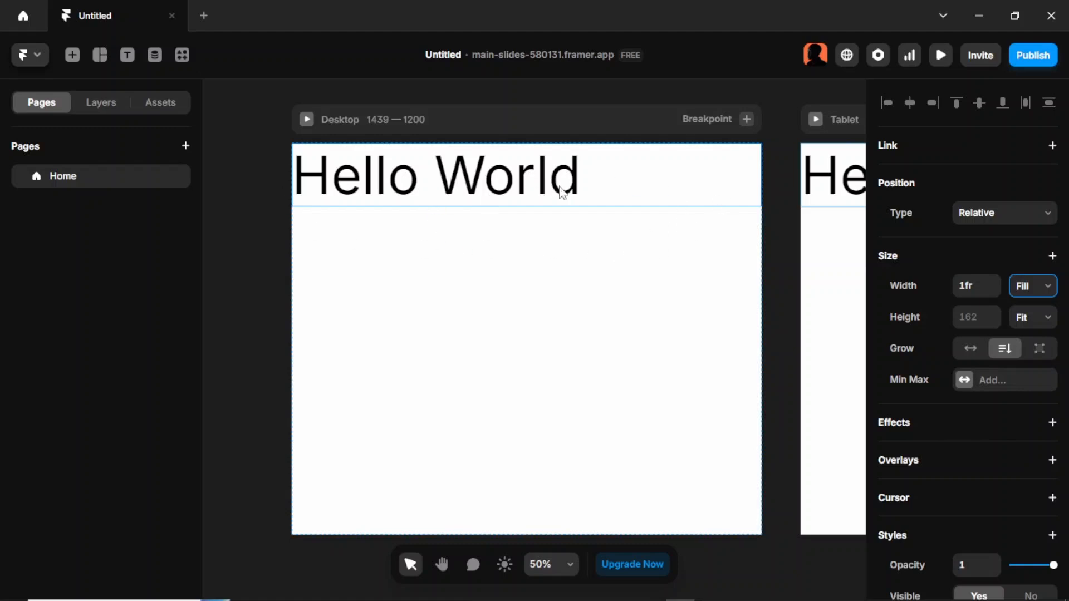
pyautogui.click(1024, 294)
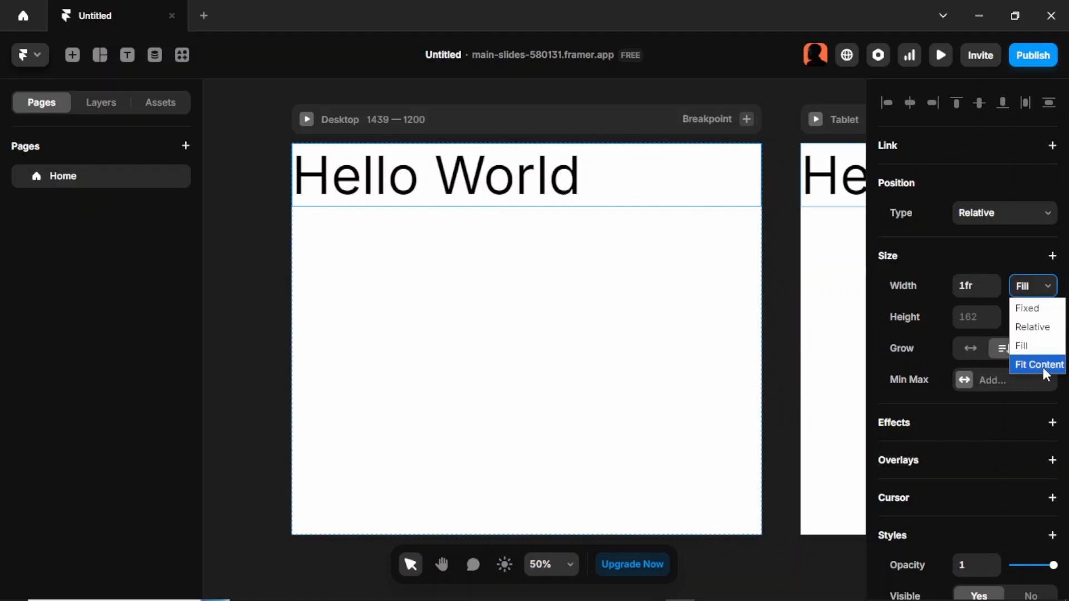
pyautogui.click(1043, 365)
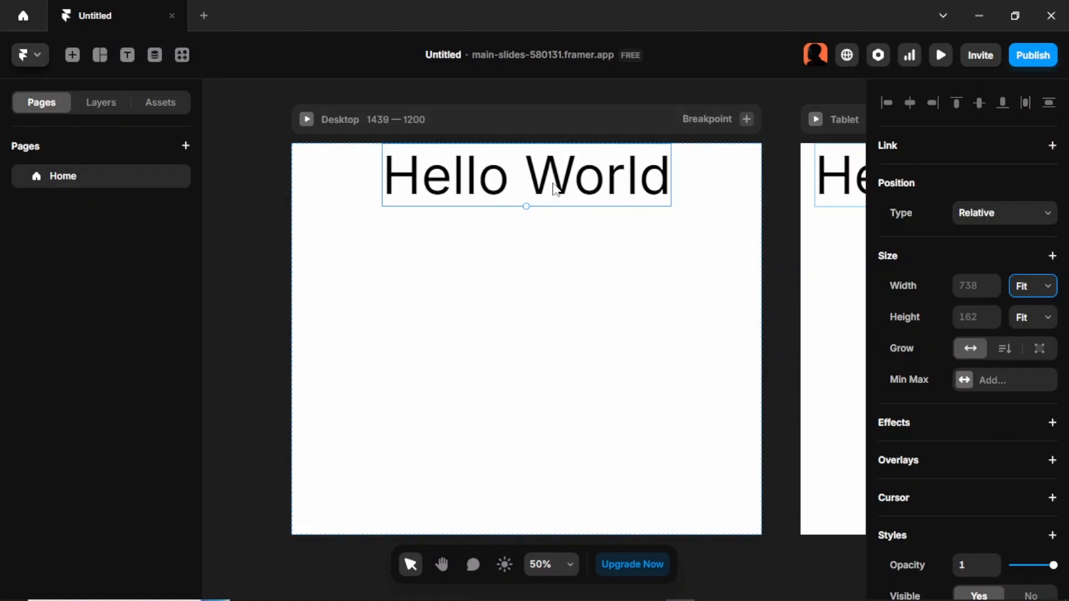
# Give the "Hello World" text a Fixed height of about 158, and change it to a Relative height of about 26%
pyautogui.click(1038, 327)
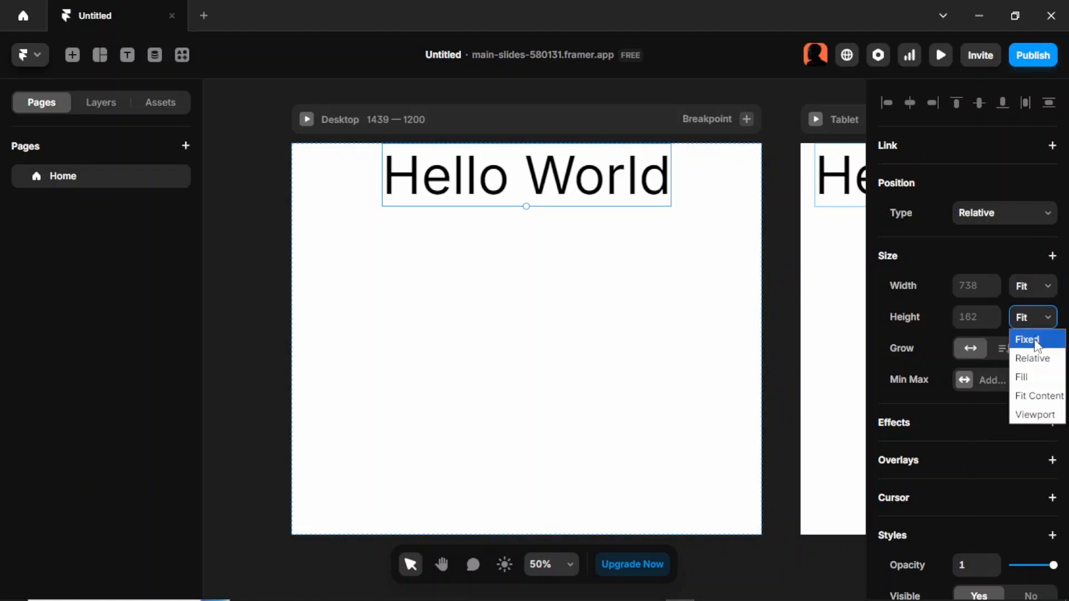
pyautogui.click(1037, 341)
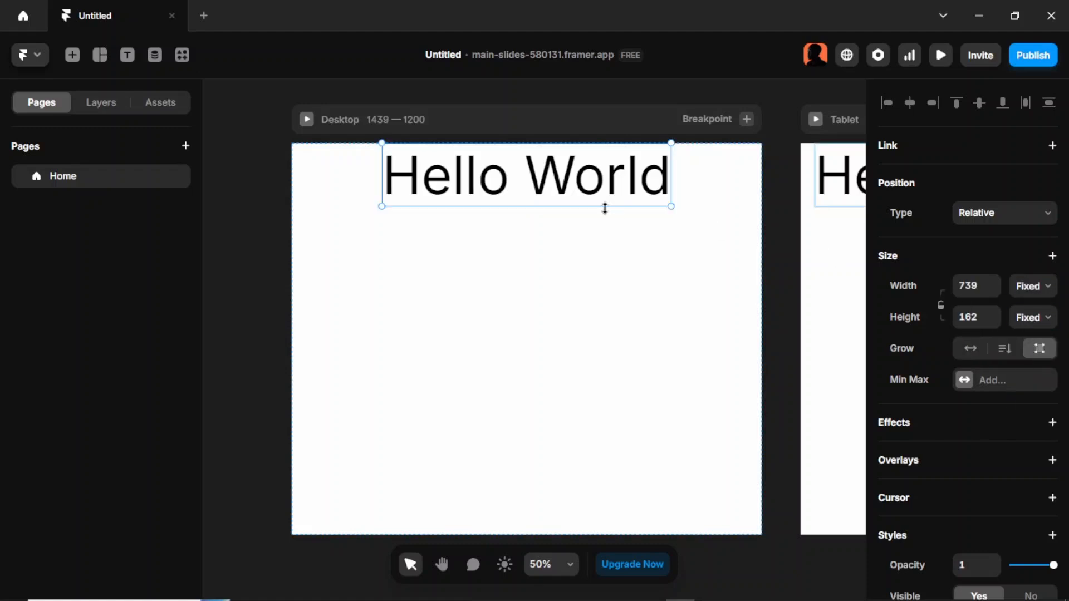
pyautogui.moveTo(590, 204)
pyautogui.mouseDown()
pyautogui.moveTo(591, 322)
pyautogui.moveTo(600, 192)
pyautogui.moveTo(596, 205)
pyautogui.mouseUp()
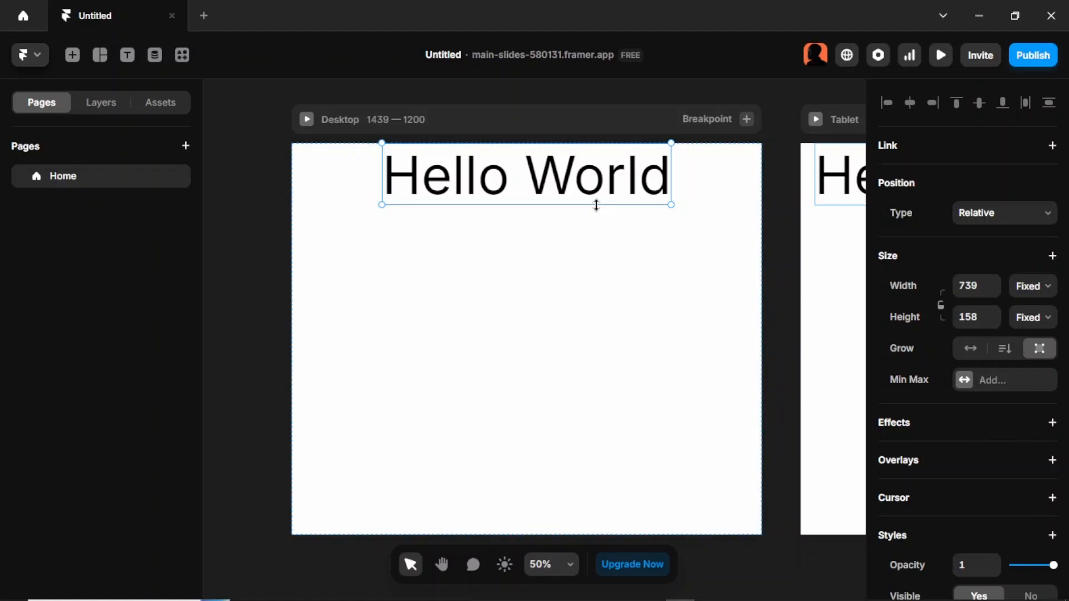
pyautogui.click(1019, 322)
pyautogui.click(1039, 358)
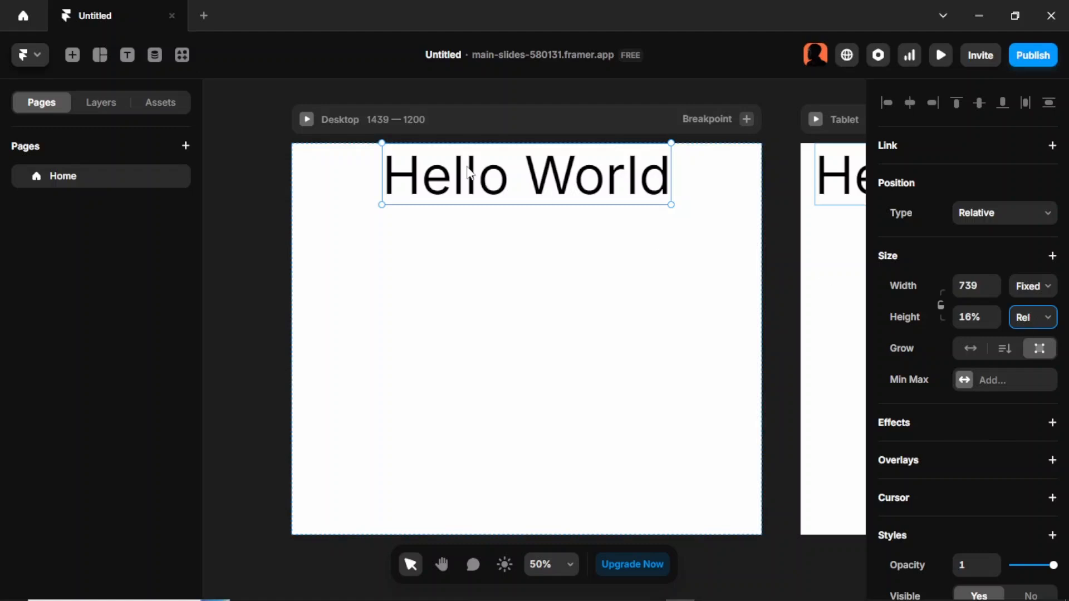
pyautogui.moveTo(532, 205); pyautogui.dragTo(550, 246)
# Try the Fill height type on the "Hello World" text and switch its height to Fit Content
pyautogui.click(1033, 317)
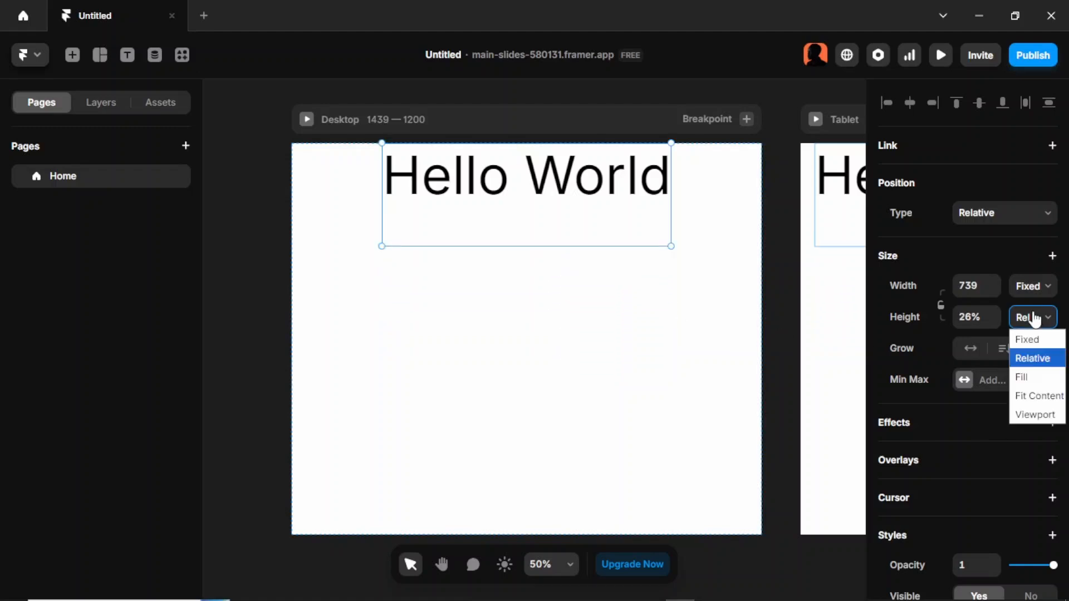
pyautogui.click(1043, 377)
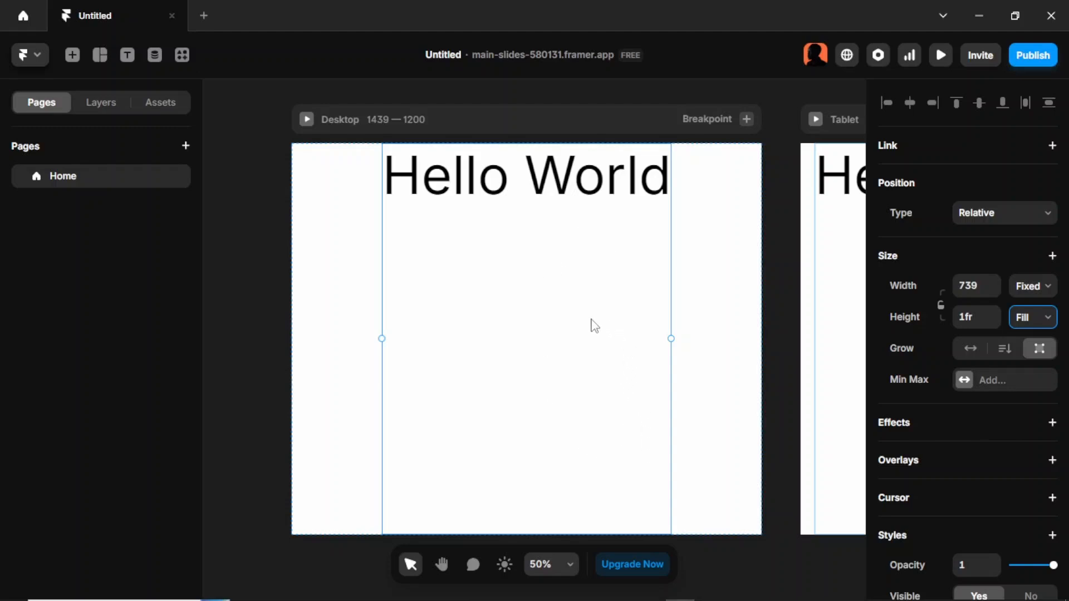
pyautogui.click(1034, 327)
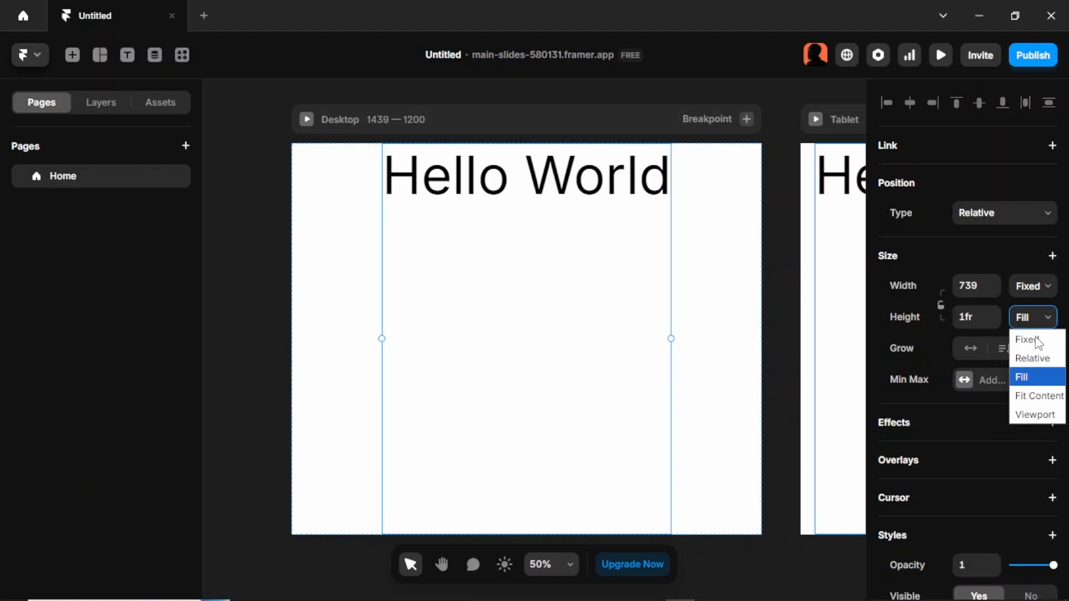
pyautogui.click(1049, 395)
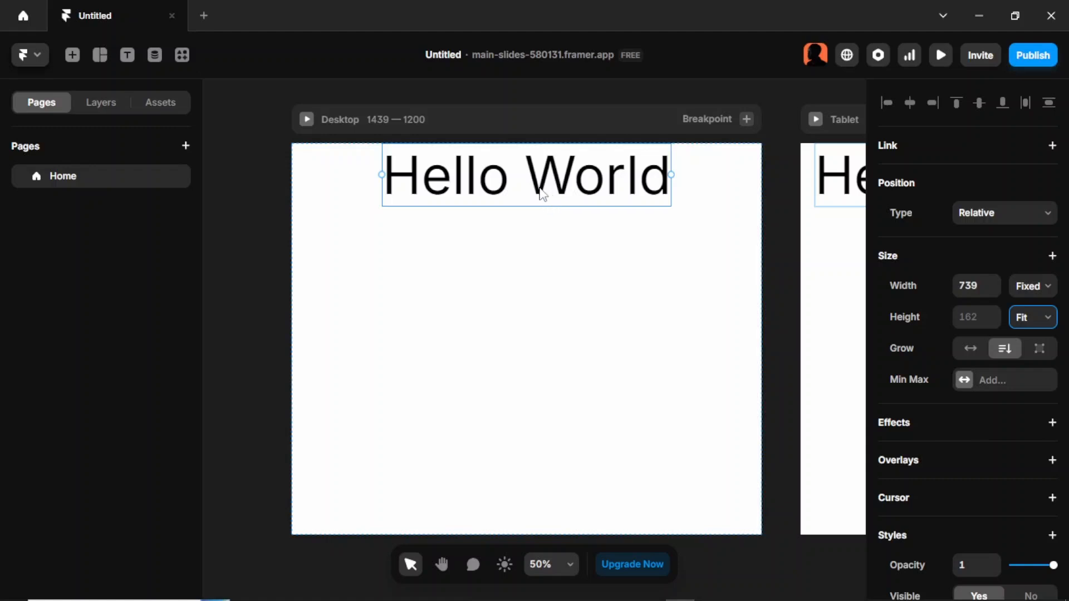
# Set the "Hello World" text's height type to Viewport with a value of 50vh
pyautogui.click(1038, 319)
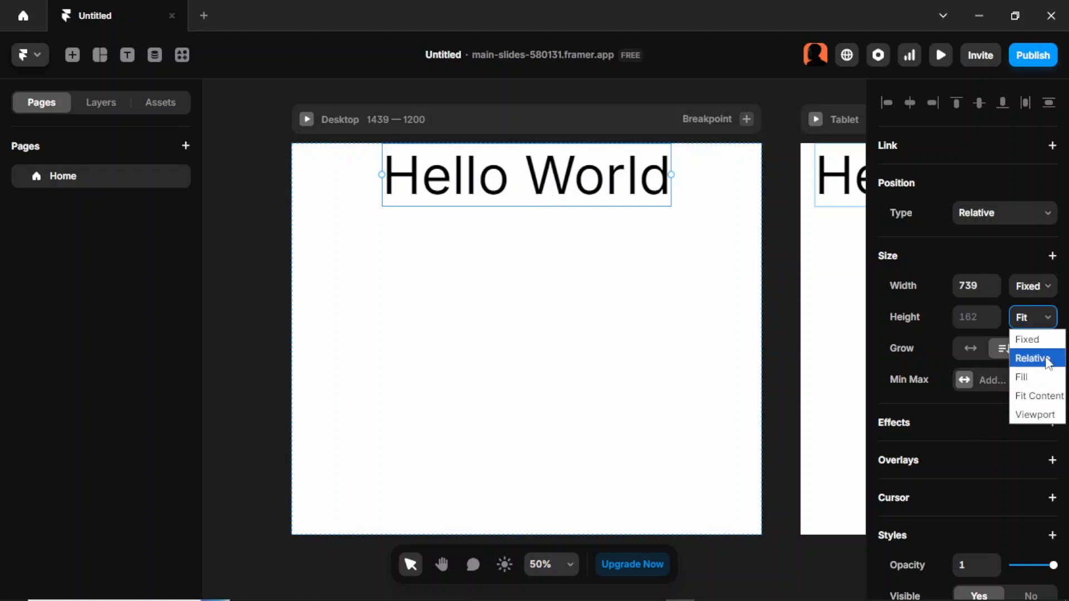
pyautogui.click(1036, 414)
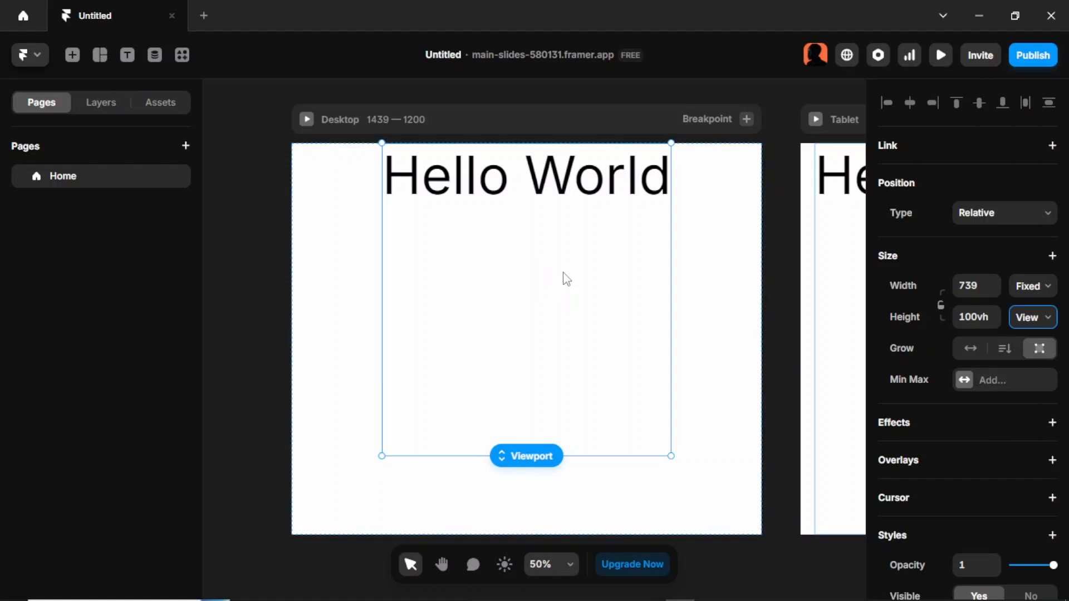
pyautogui.click(977, 317)
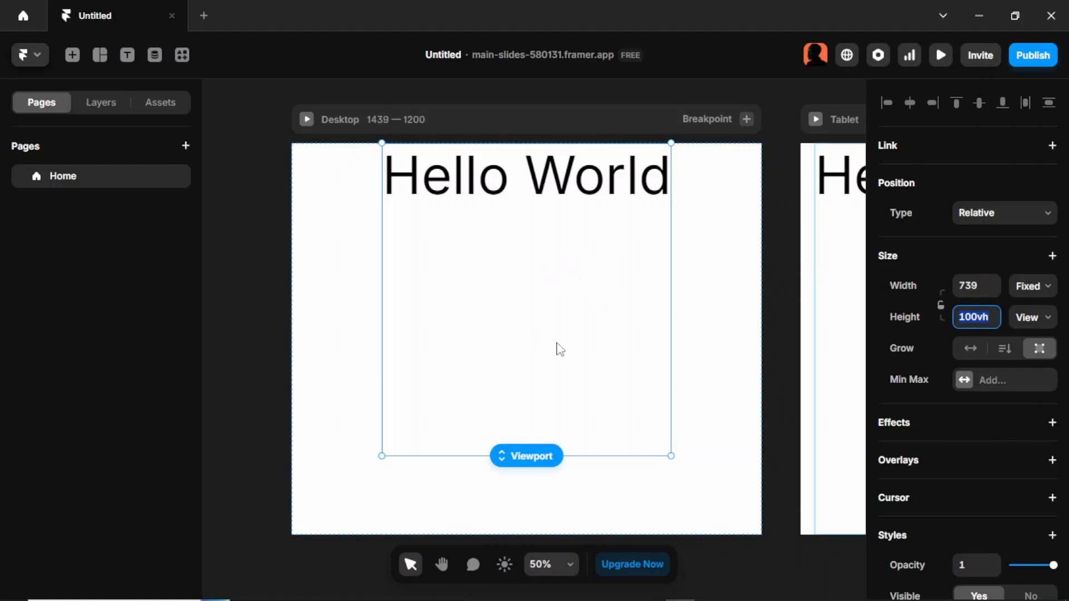
pyautogui.click(977, 318)
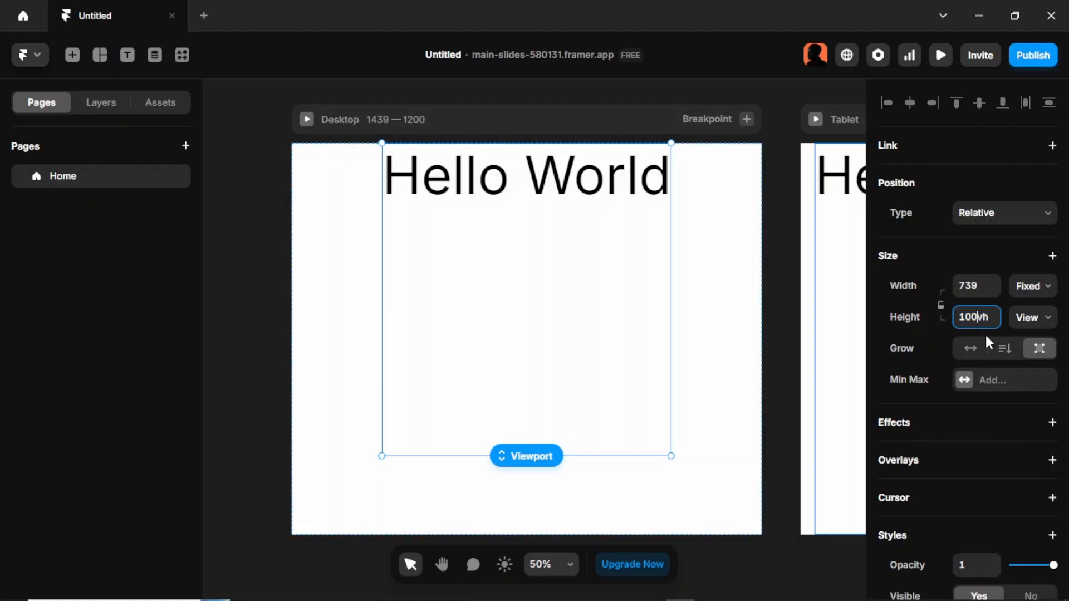
pyautogui.write('50')
pyautogui.press('Return')
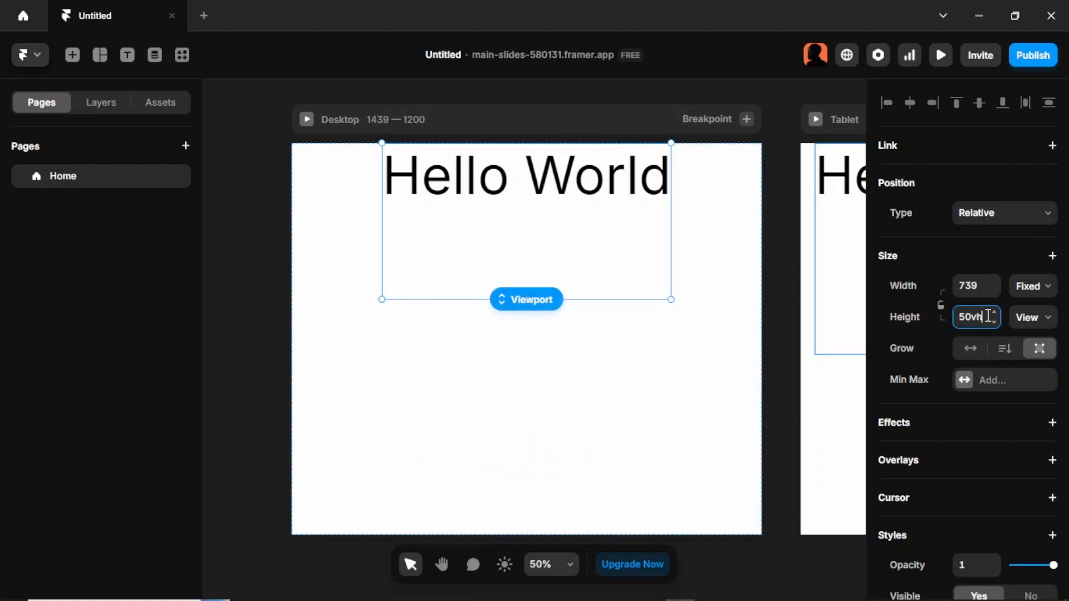
pyautogui.click(709, 252)
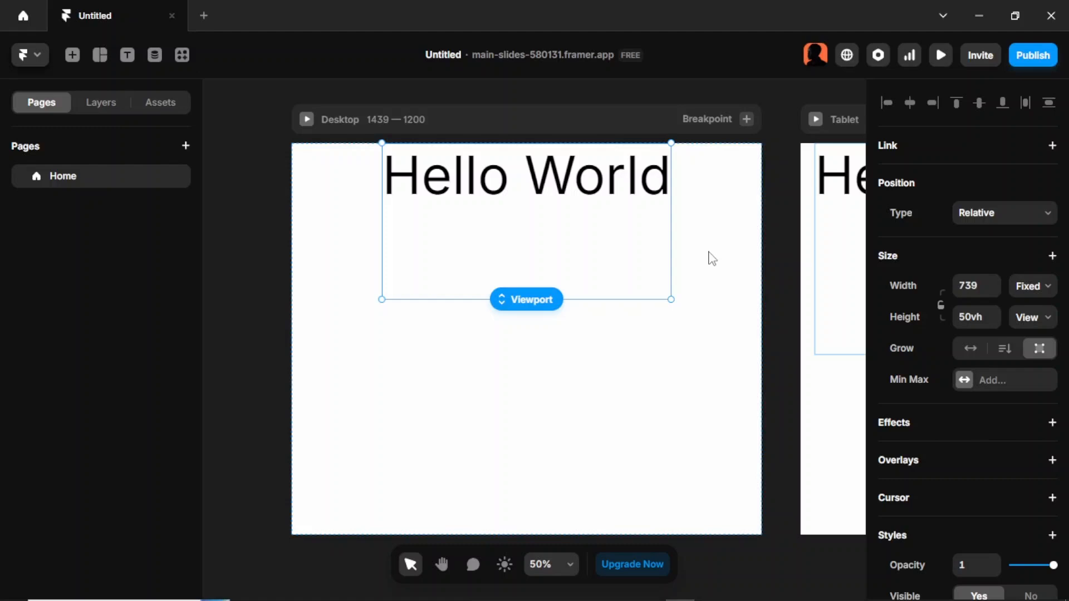
# Set the "Hello World" text's width to Fill and its height to Fit Content
pyautogui.click(1044, 299)
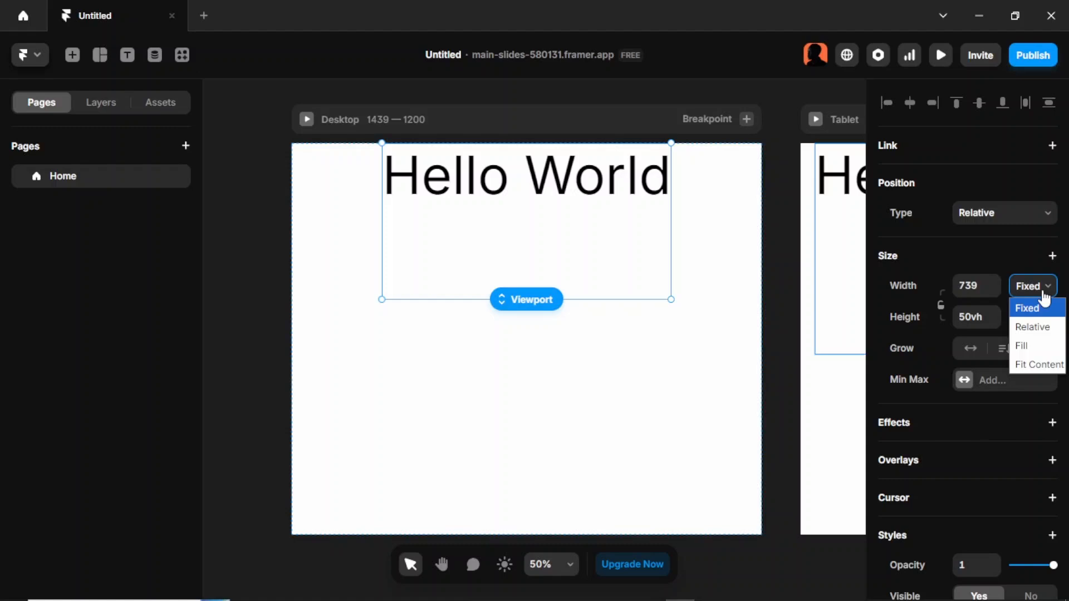
pyautogui.click(1054, 349)
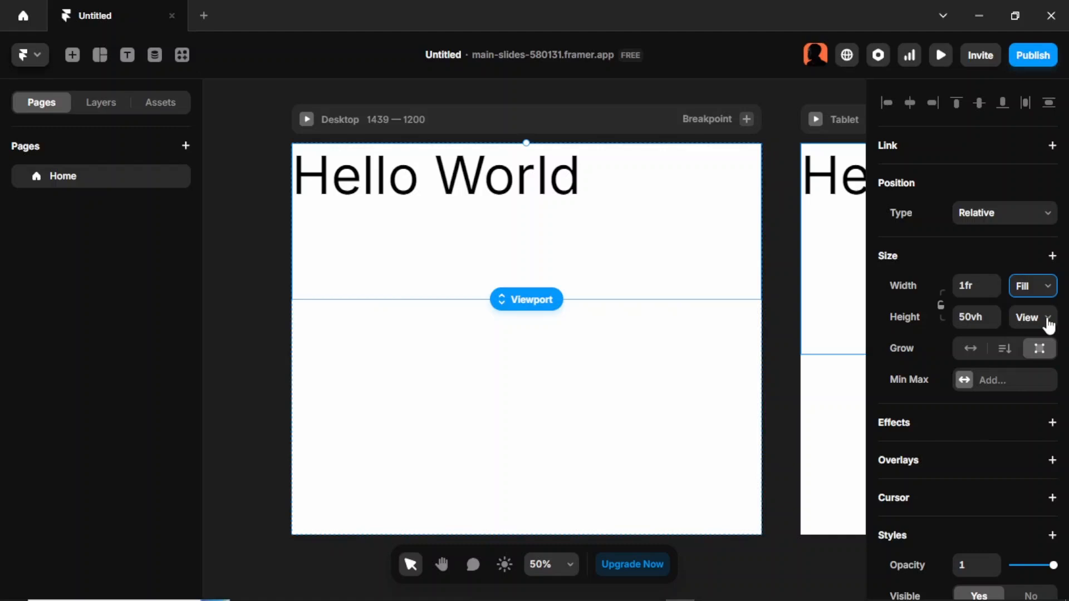
pyautogui.click(1049, 325)
pyautogui.click(1034, 393)
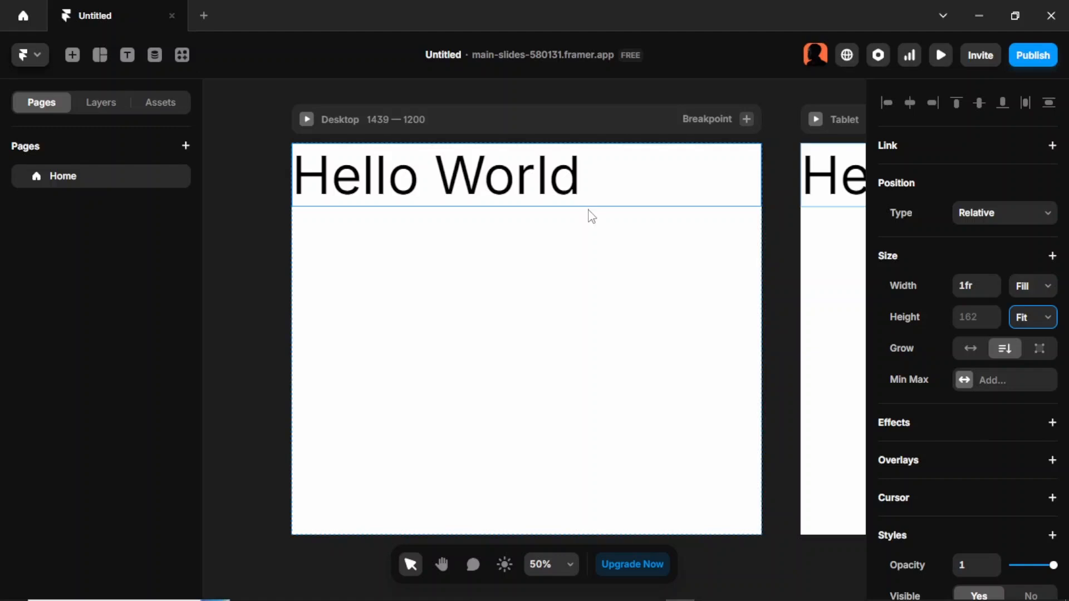
# Check the text across the breakpoints, preview the page narrowed to 1092 and 320 wide, and return to the canvas
pyautogui.hscroll(6, 591, 216)
pyautogui.hscroll(6, 594, 219)
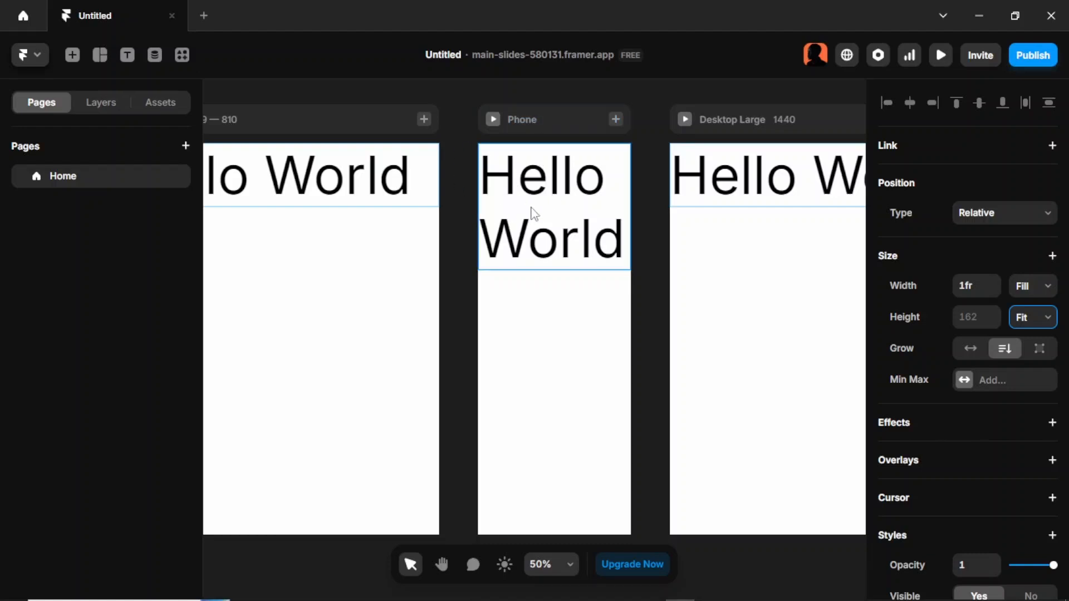
pyautogui.hscroll(-15, 528, 279)
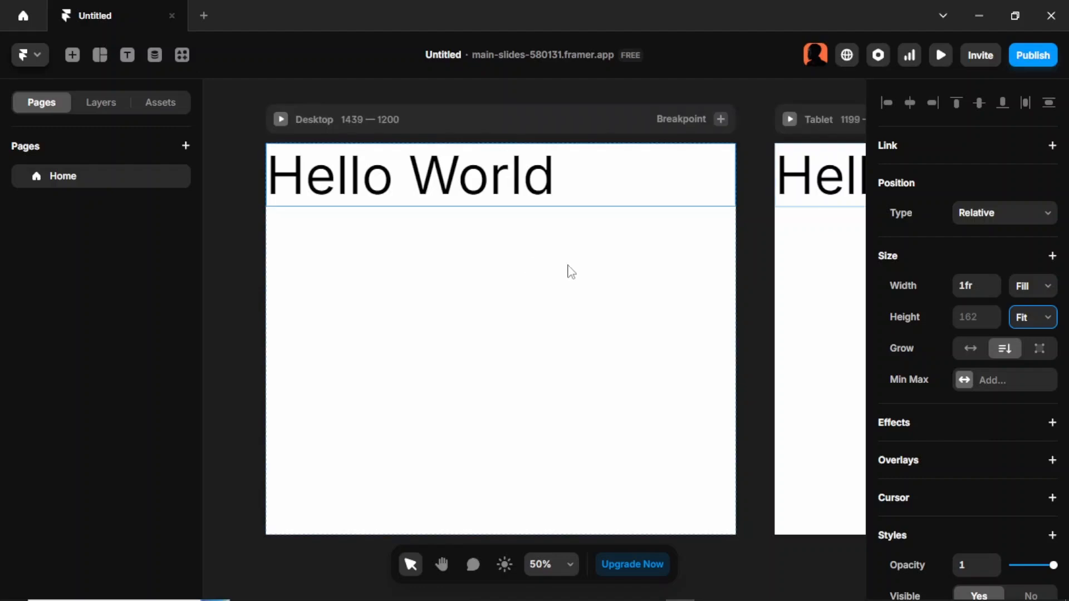
pyautogui.hotkey('ctrl', '\\')
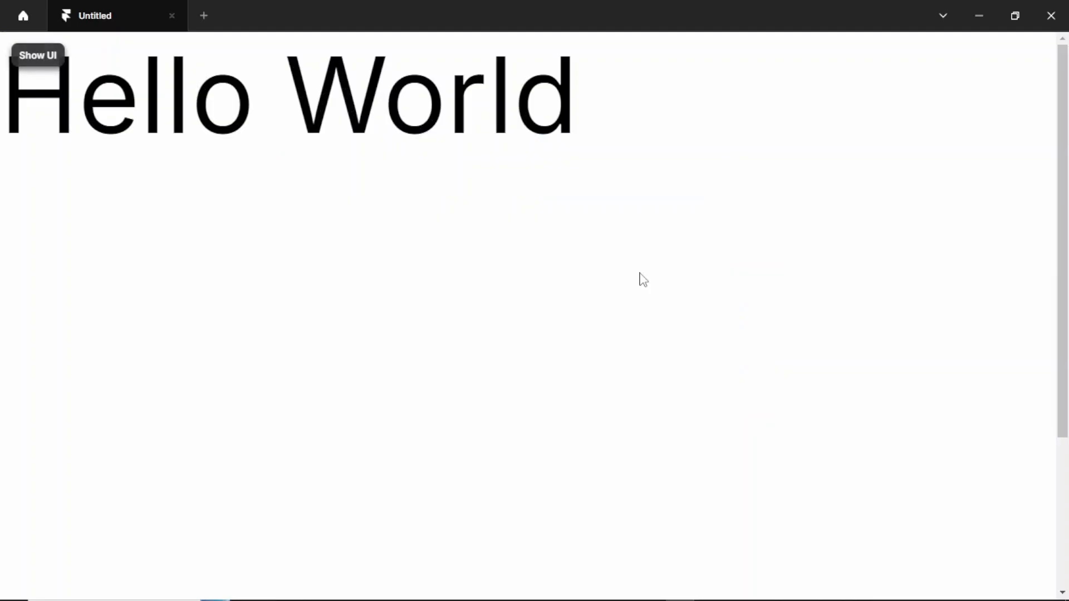
pyautogui.click(39, 56)
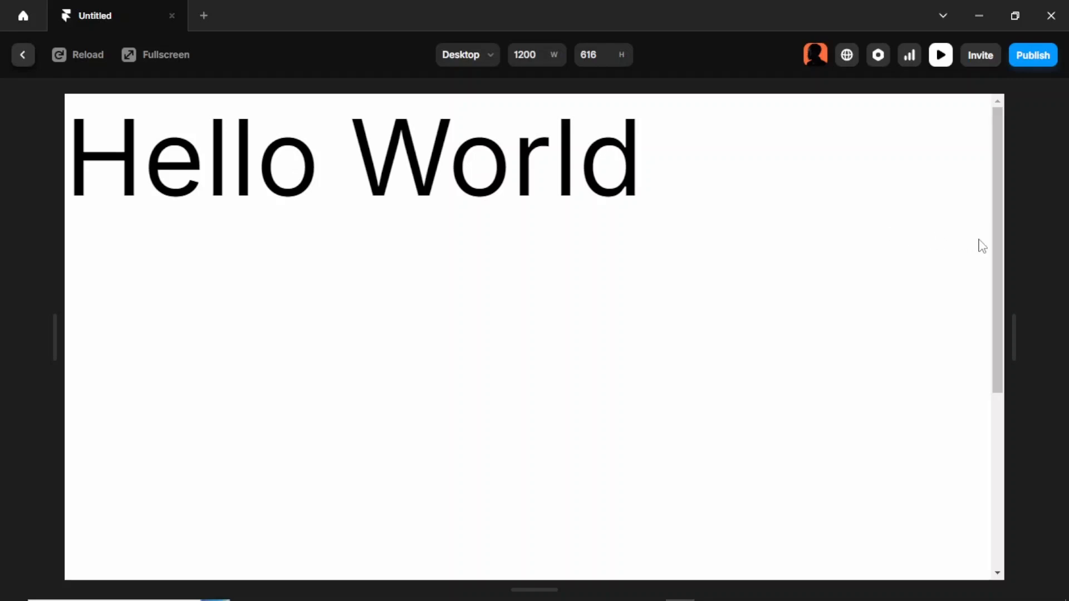
pyautogui.moveTo(1008, 241); pyautogui.dragTo(844, 232)
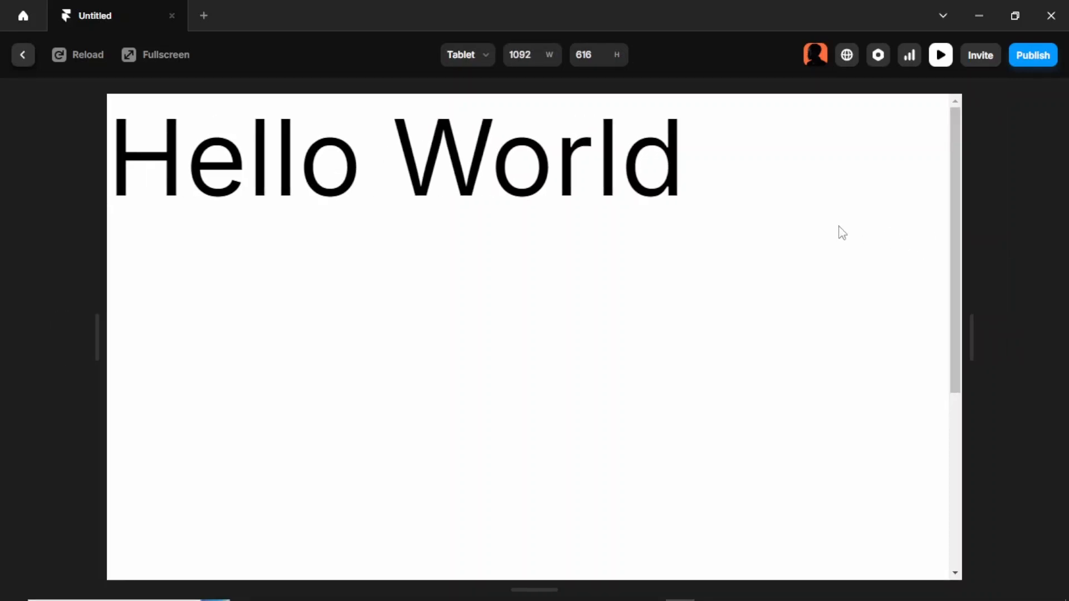
pyautogui.moveTo(971, 249); pyautogui.dragTo(626, 229)
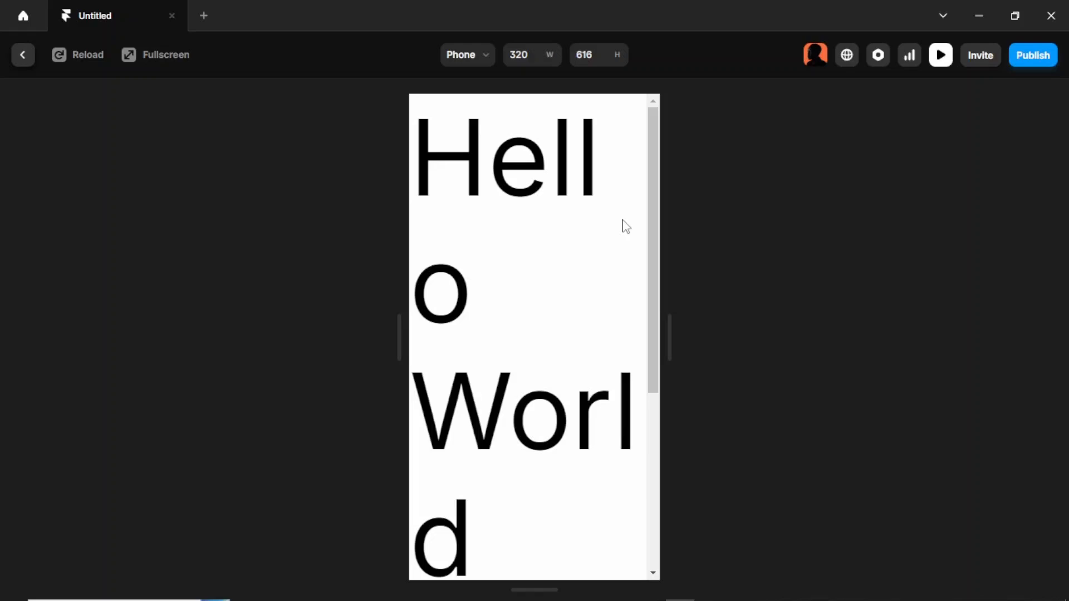
pyautogui.press('Escape')
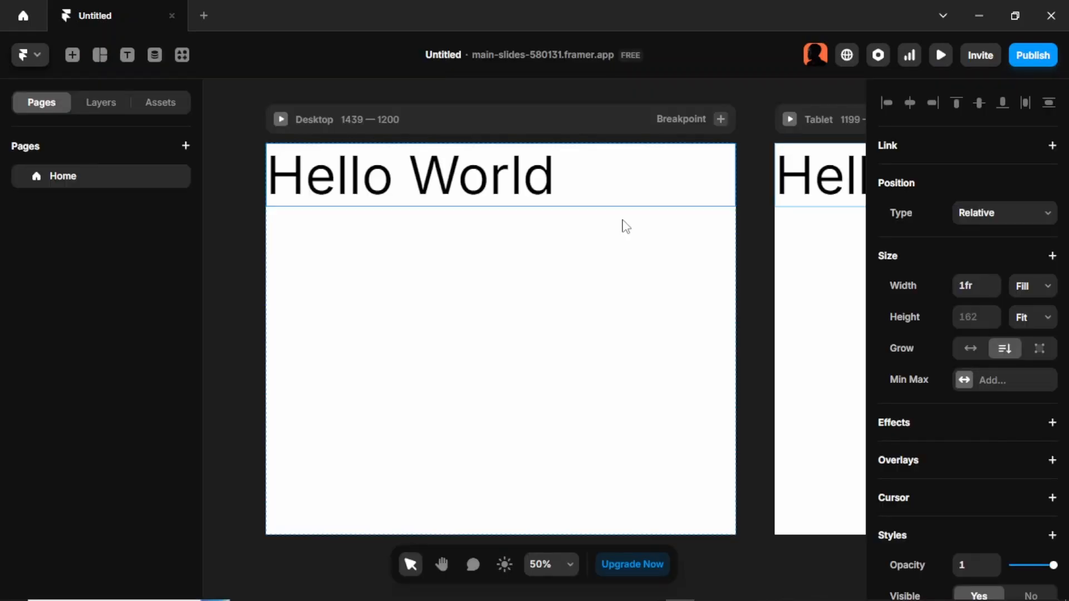